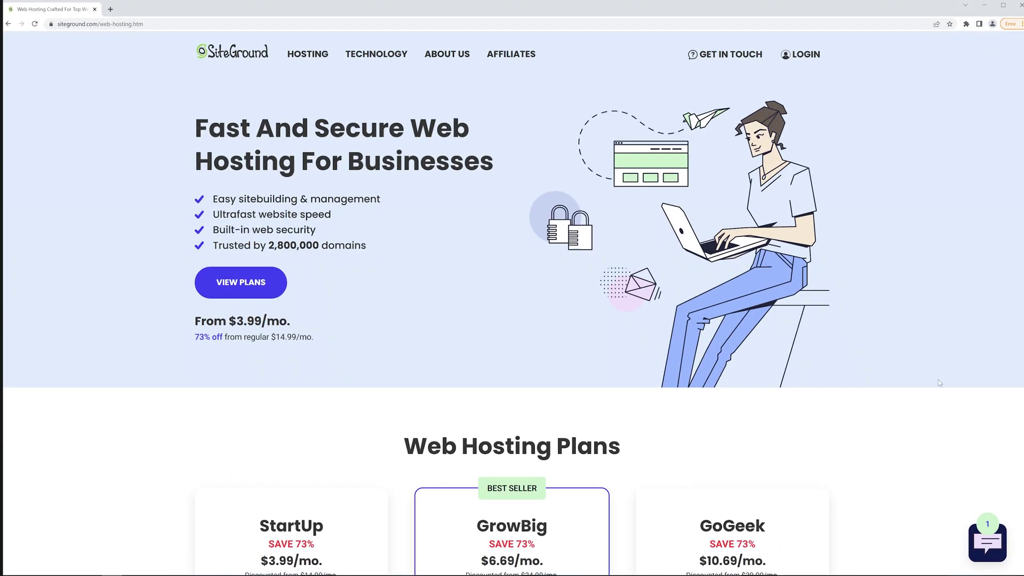
- Choose the StartUp hosting plan and indicate the domain is already owned
scroll(926, 353, "down", 3)
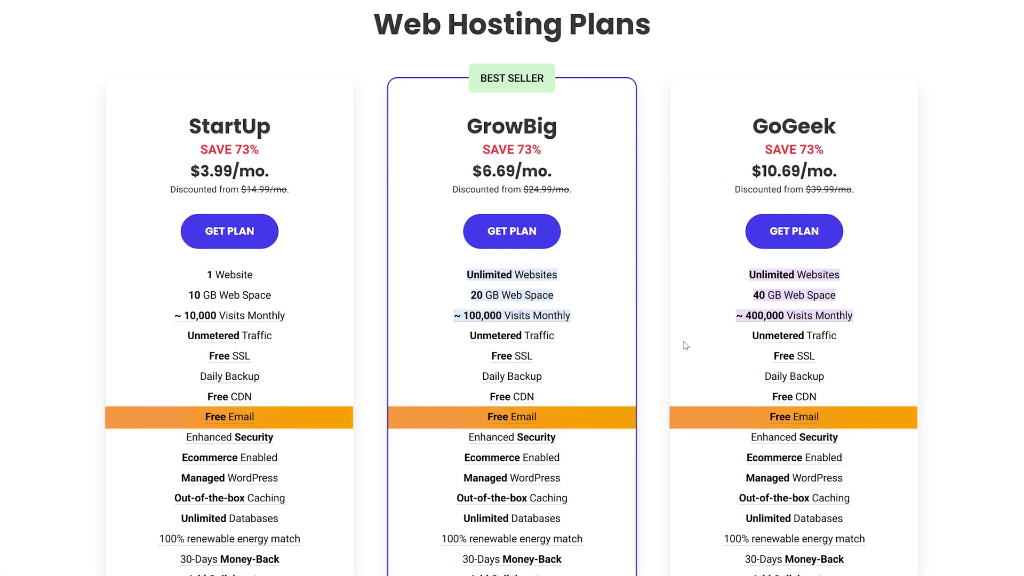
left_click(230, 238)
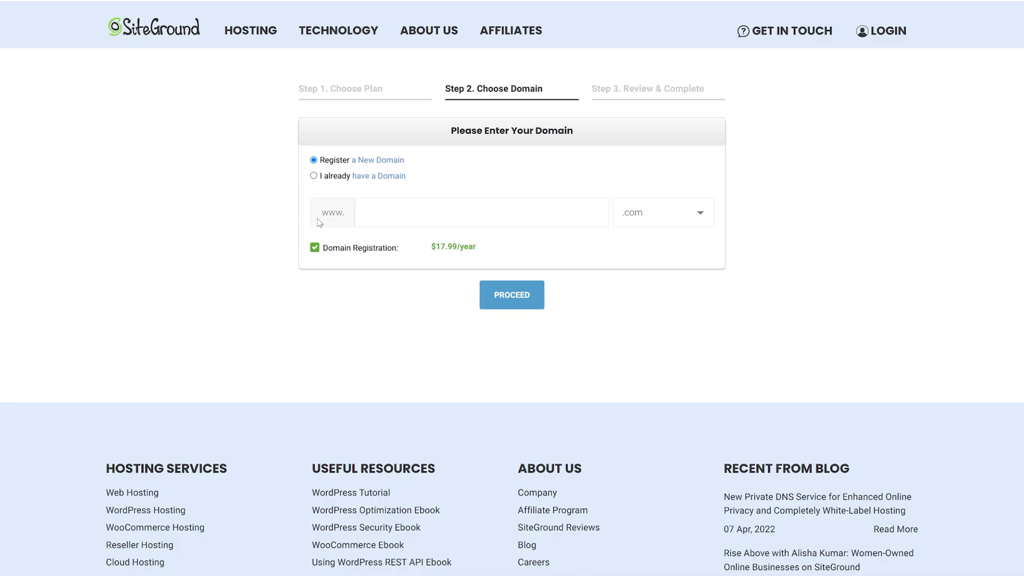
left_click(314, 176)
- Submit emitsites.tech as the existing domain and fill in the account password at checkout
left_click(541, 212)
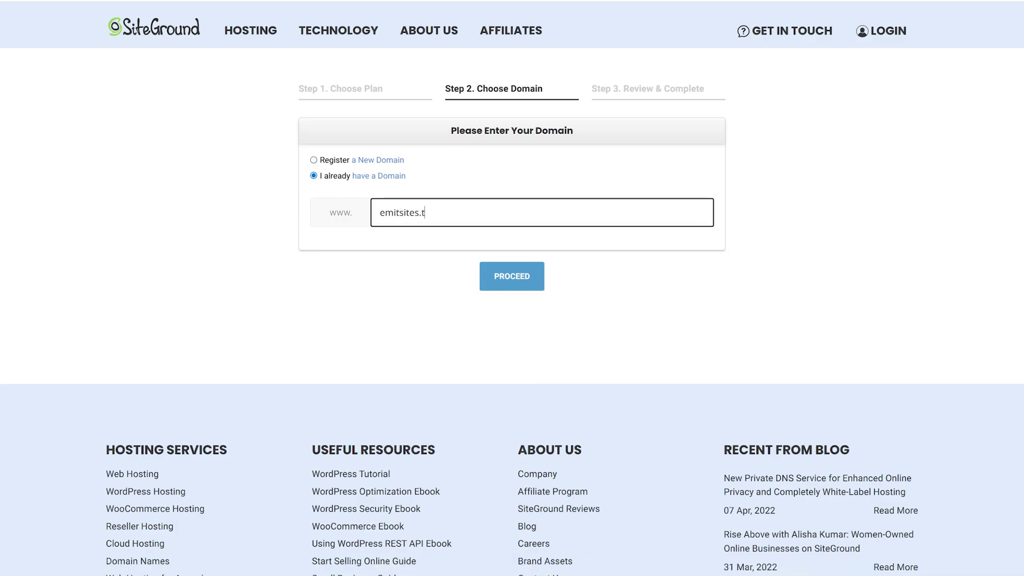
type("emitsites.tech")
key("Return")
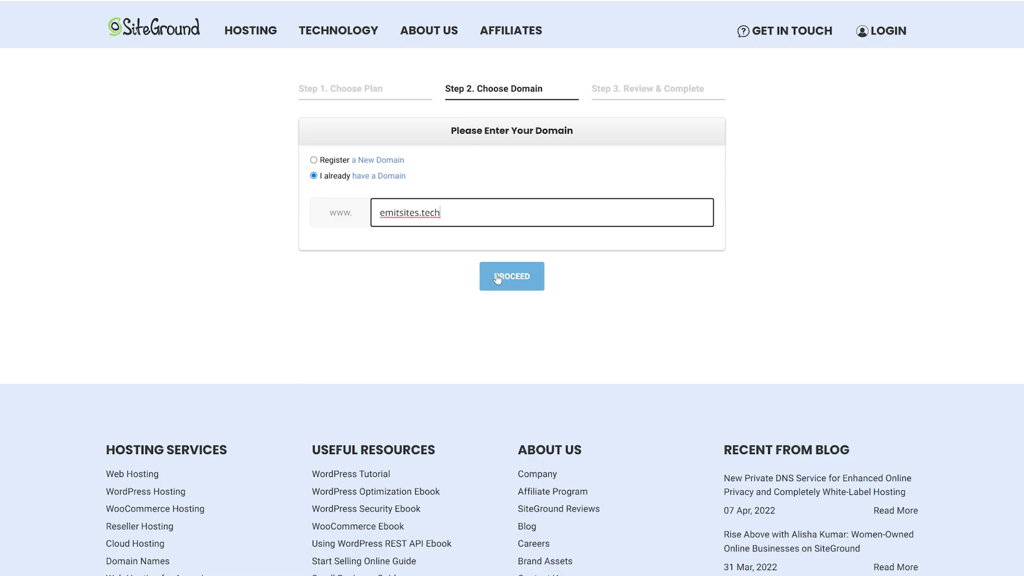
key("ctrl+v")
key("Tab")
key("ctrl+v")
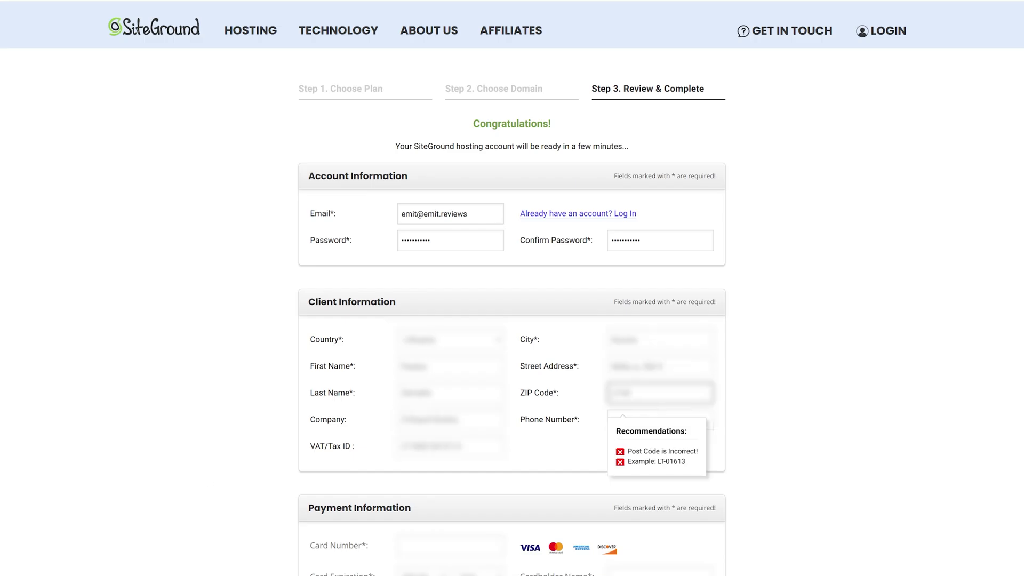
- Preview the 24-month and 36-month billing periods for the StartUp order
scroll(539, 492, "down", 1)
scroll(539, 492, "down", 2)
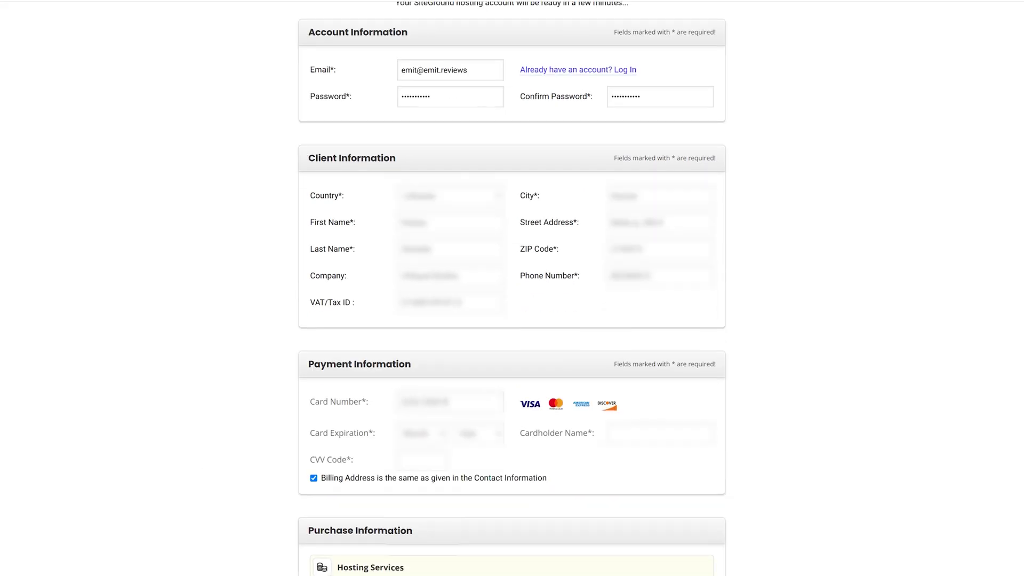
scroll(871, 509, "down", 2)
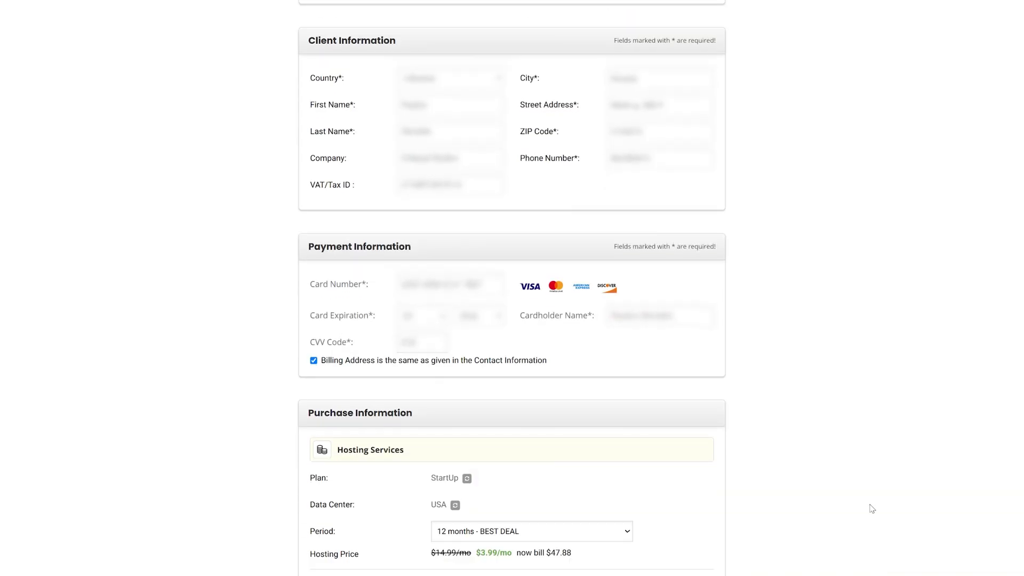
scroll(807, 446, "down", 3)
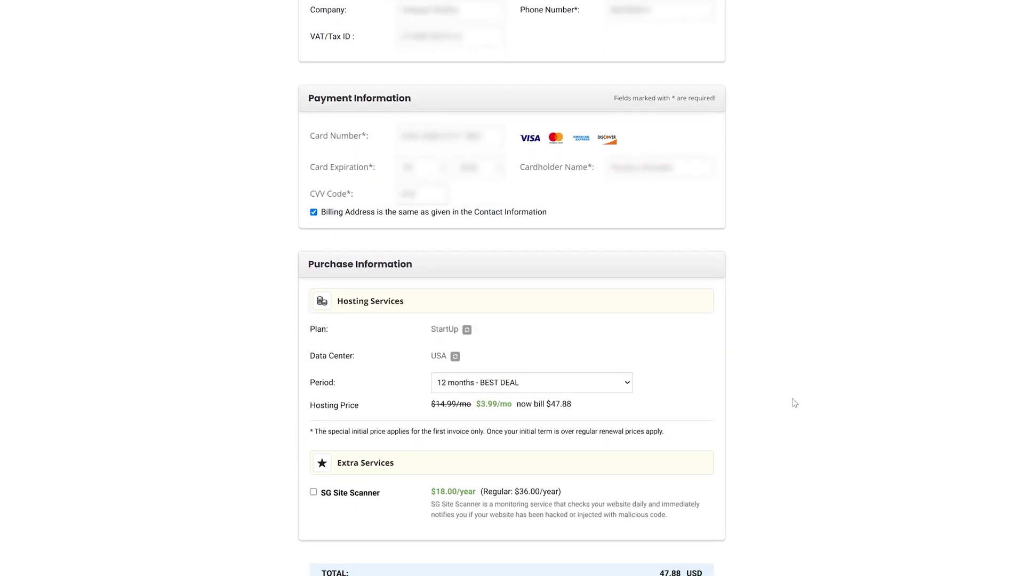
left_click(616, 392)
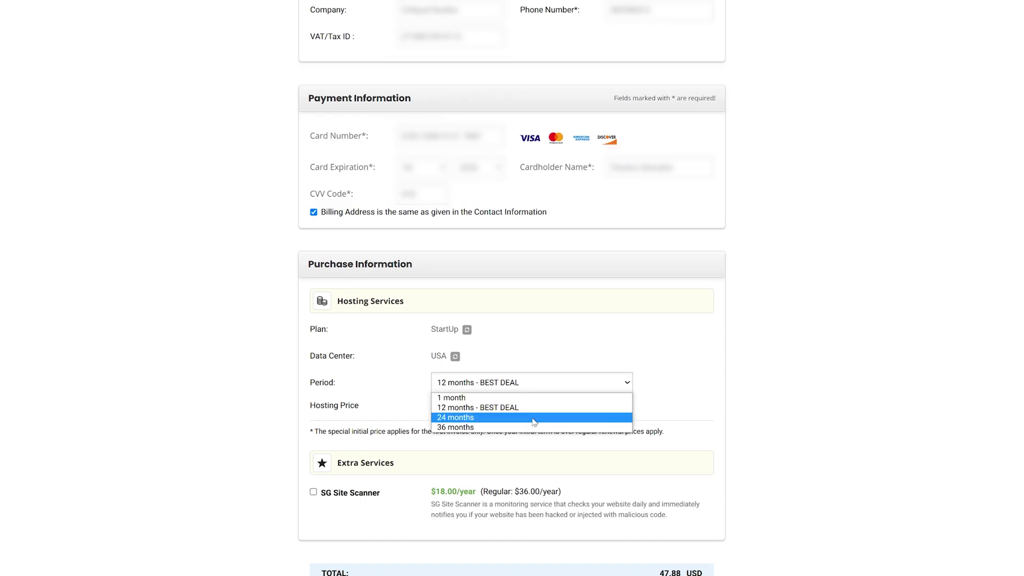
left_click(535, 422)
left_click(532, 382)
left_click(528, 426)
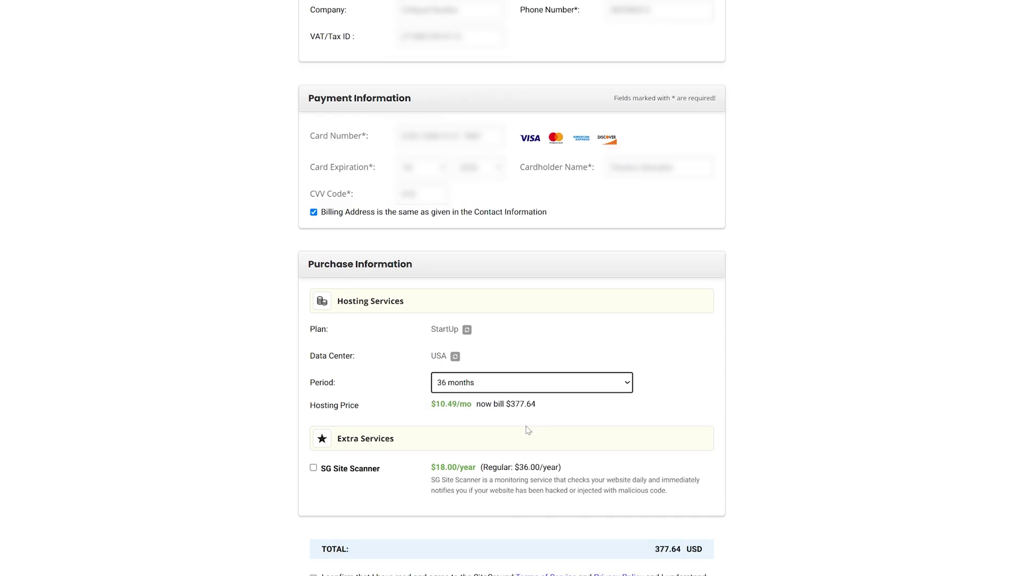
- Return to the 12-month BEST DEAL period totalling $47.88 and accept the terms of service
left_click(597, 388)
left_click(578, 409)
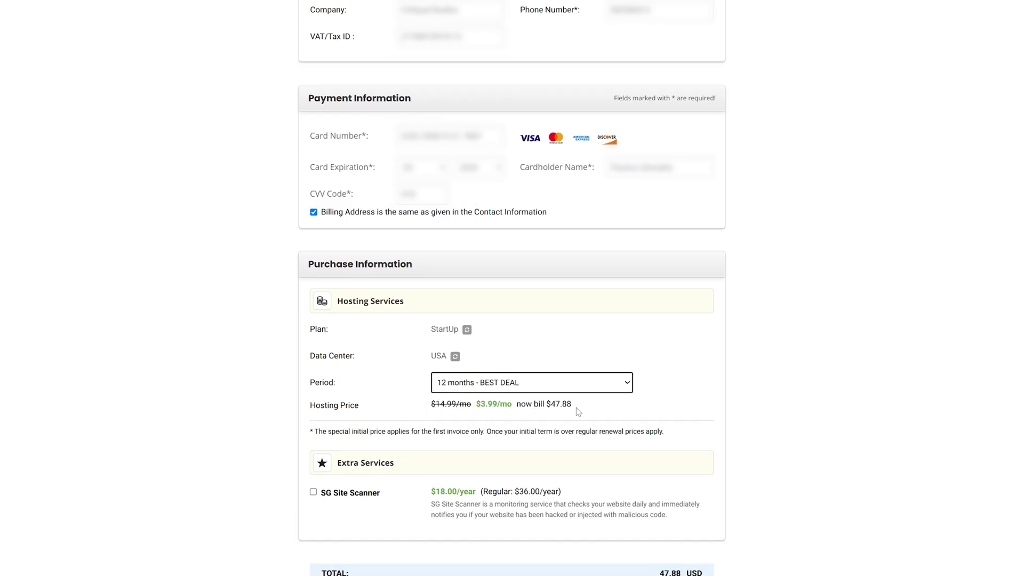
scroll(578, 412, "down", 3)
left_click(313, 455)
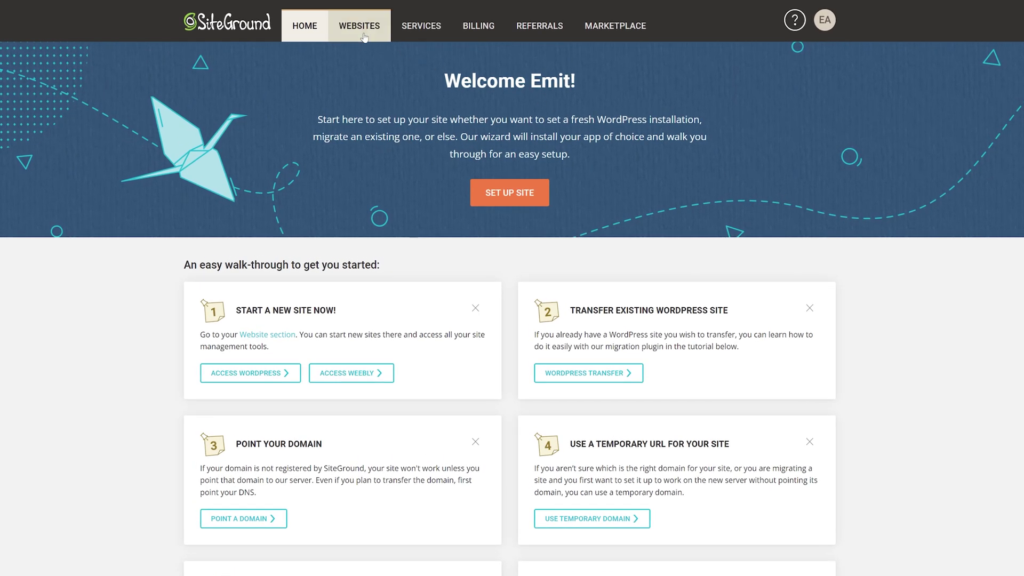
- Resume the pending emitsites.tech site with its existing domain and create it as an empty site
left_click(365, 31)
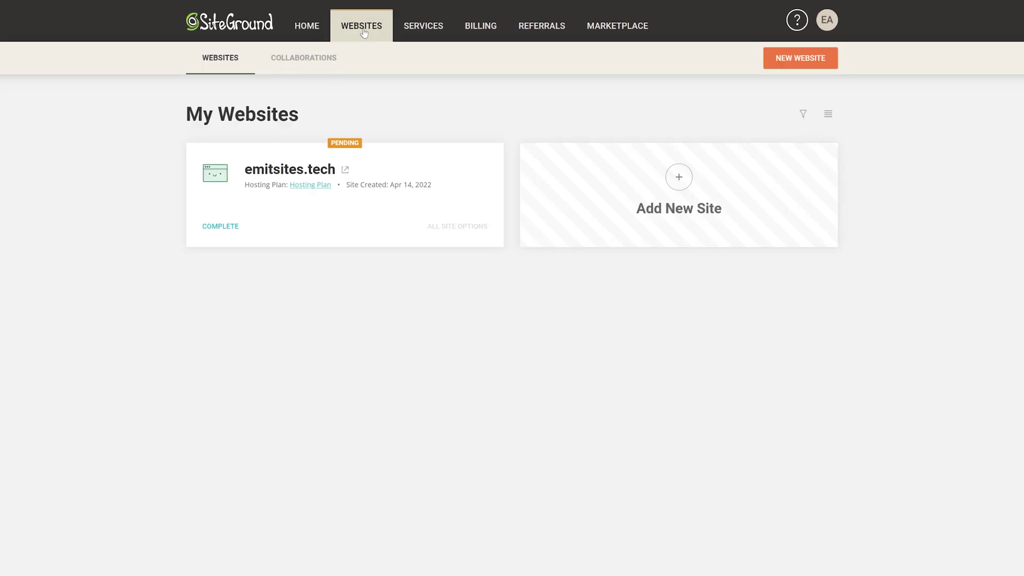
left_click(225, 230)
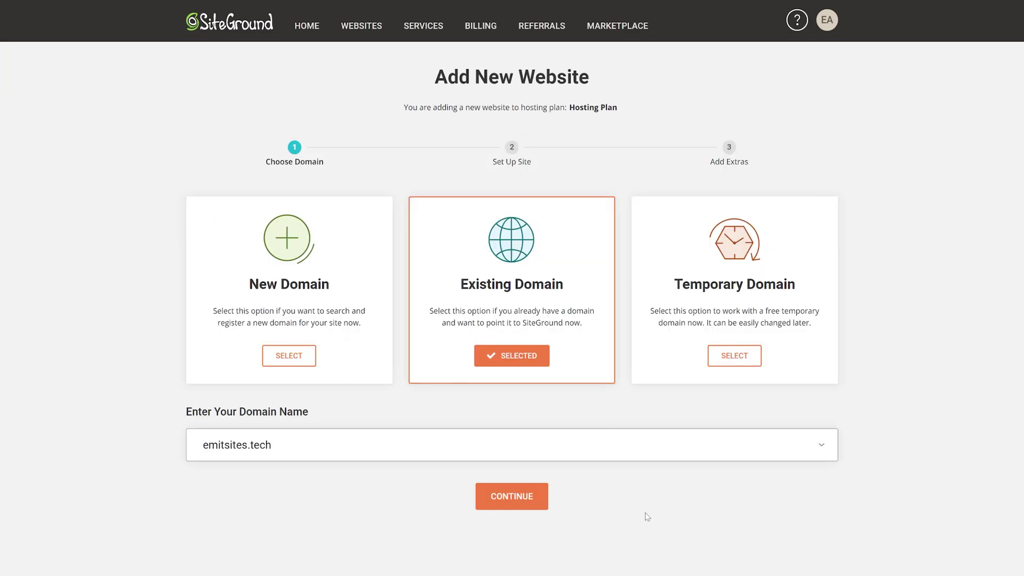
left_click(518, 501)
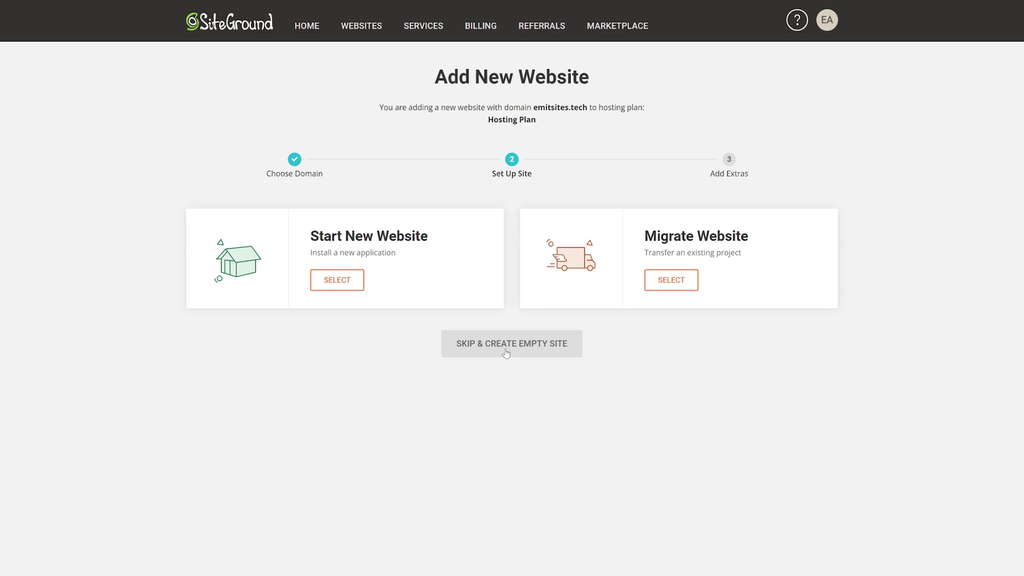
left_click(505, 352)
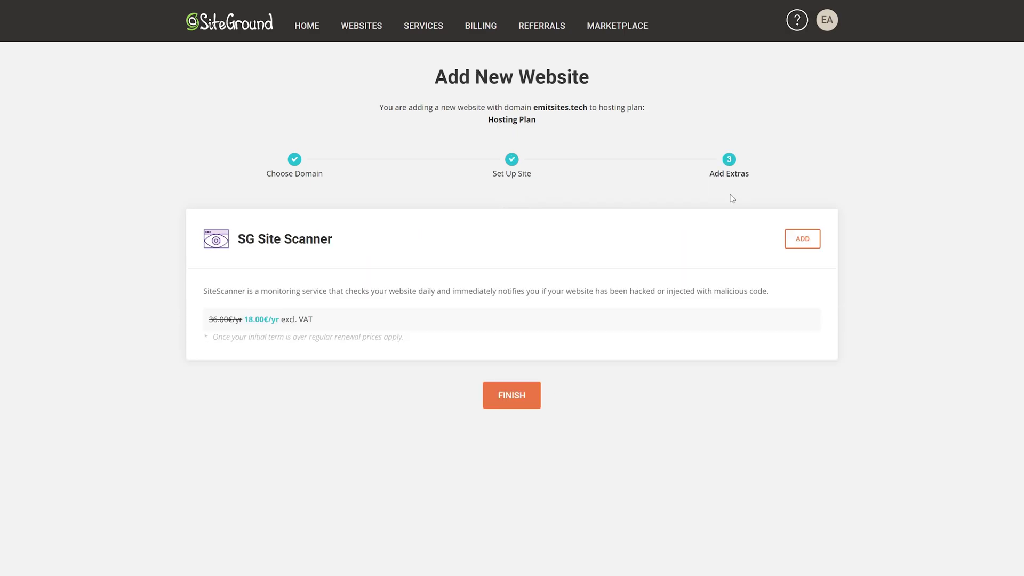
left_click(531, 408)
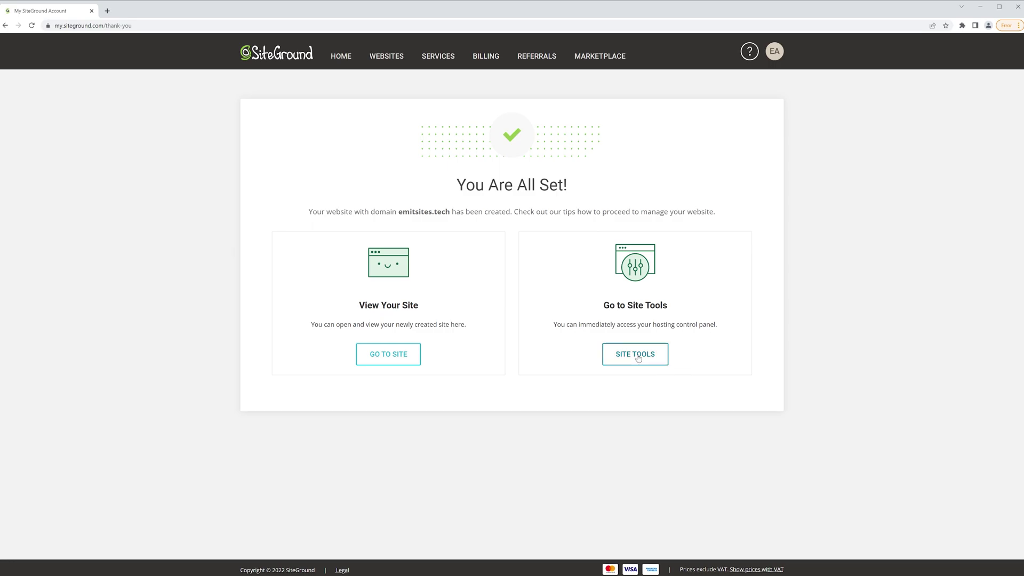
left_click(637, 358)
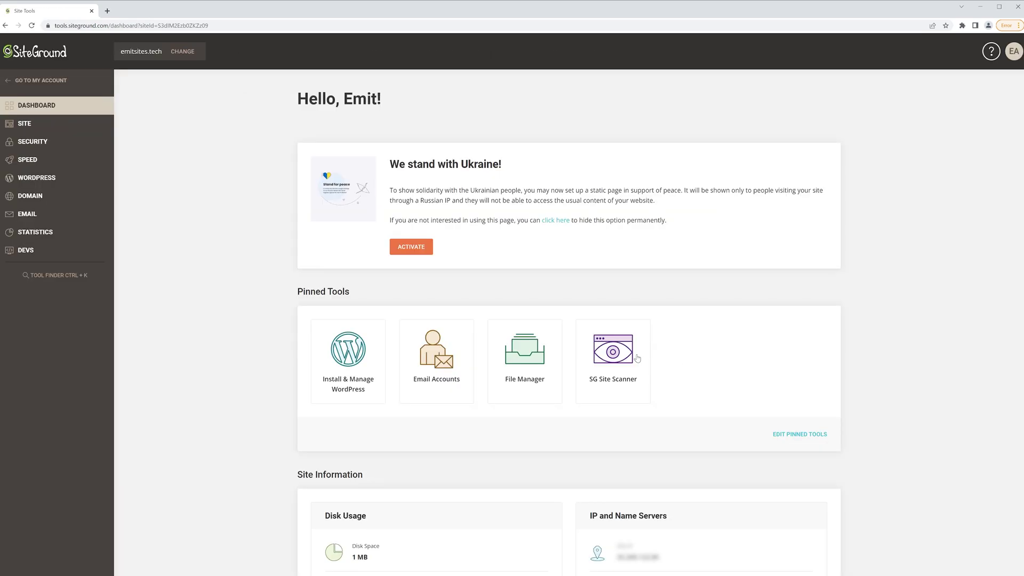
left_click(36, 213)
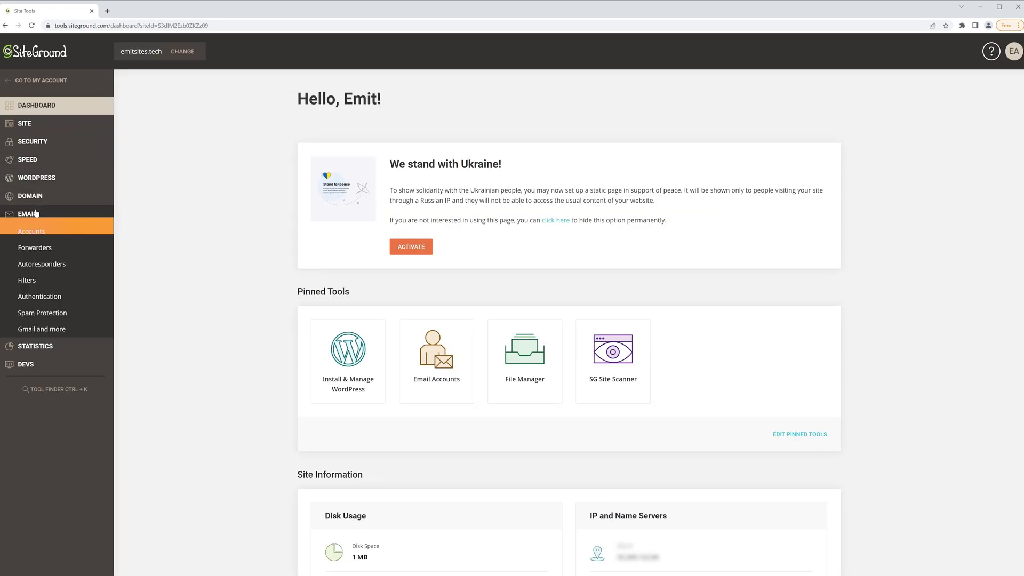
left_click(37, 235)
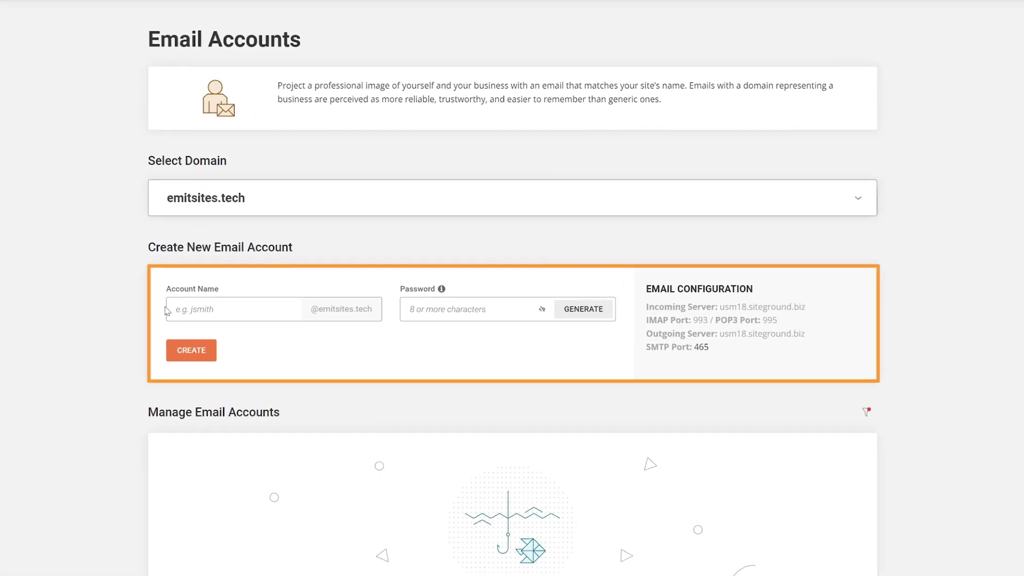
left_click(320, 302)
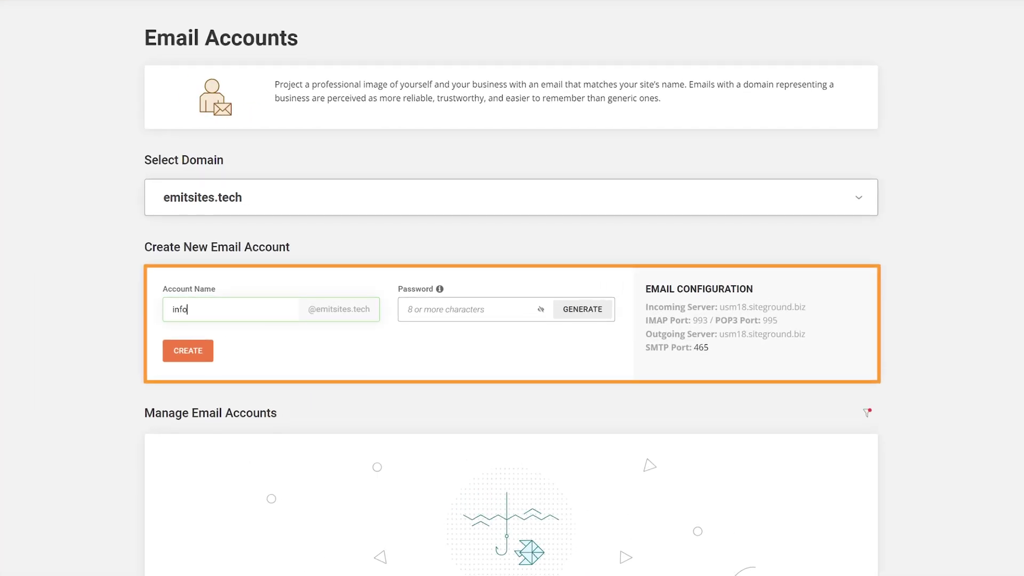
key("Tab")
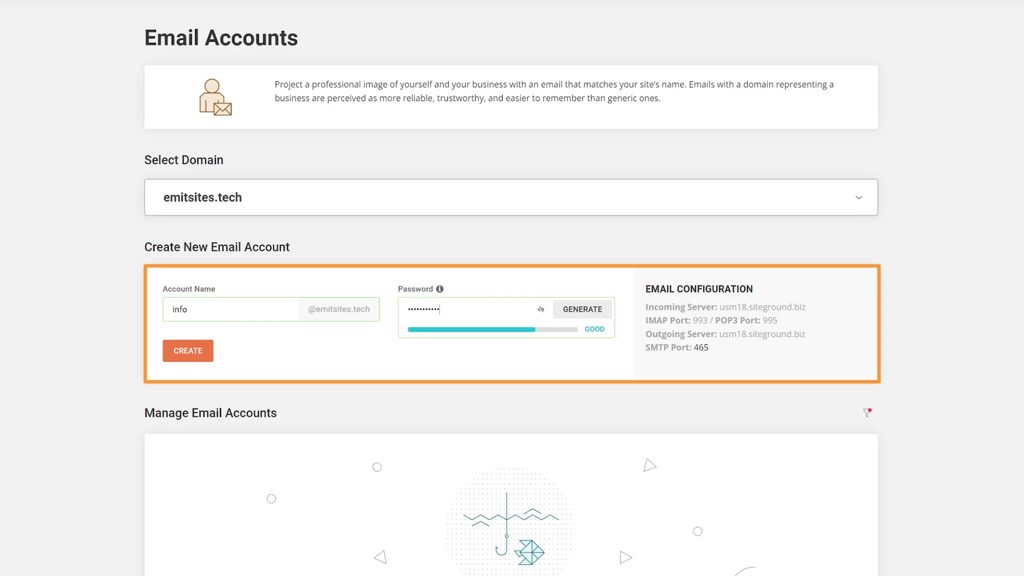
left_click(208, 353)
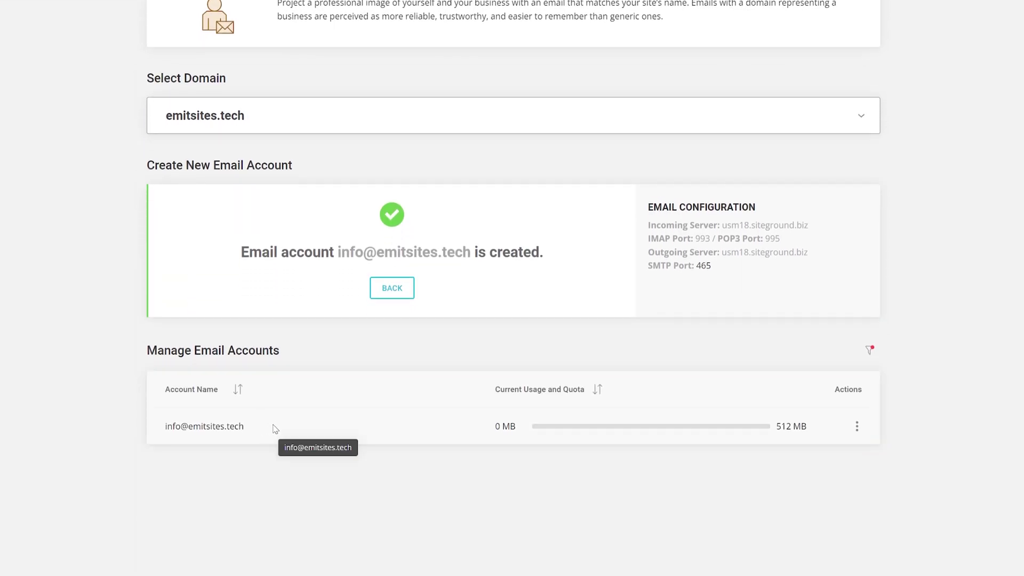
left_click(858, 426)
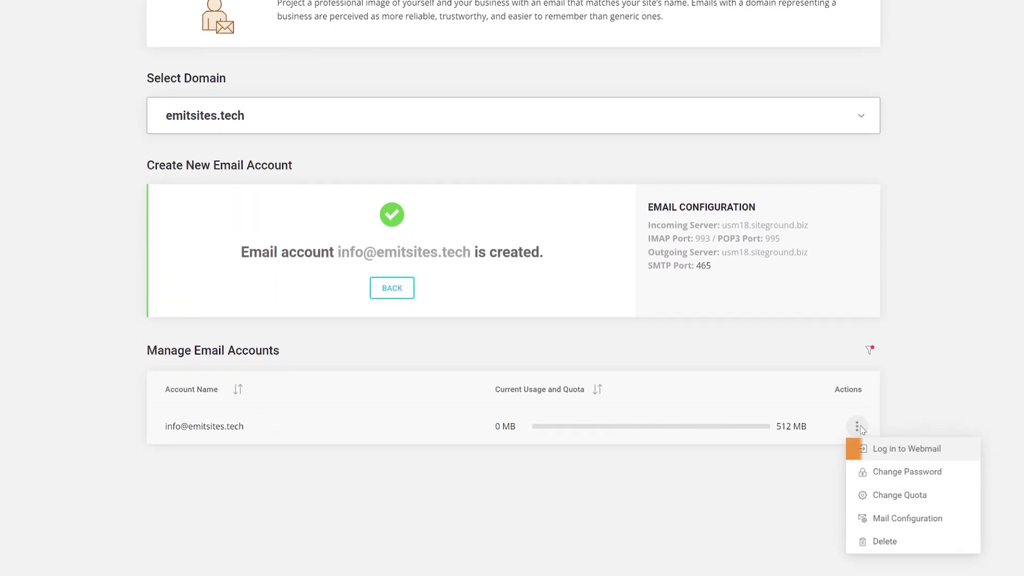
left_click(903, 449)
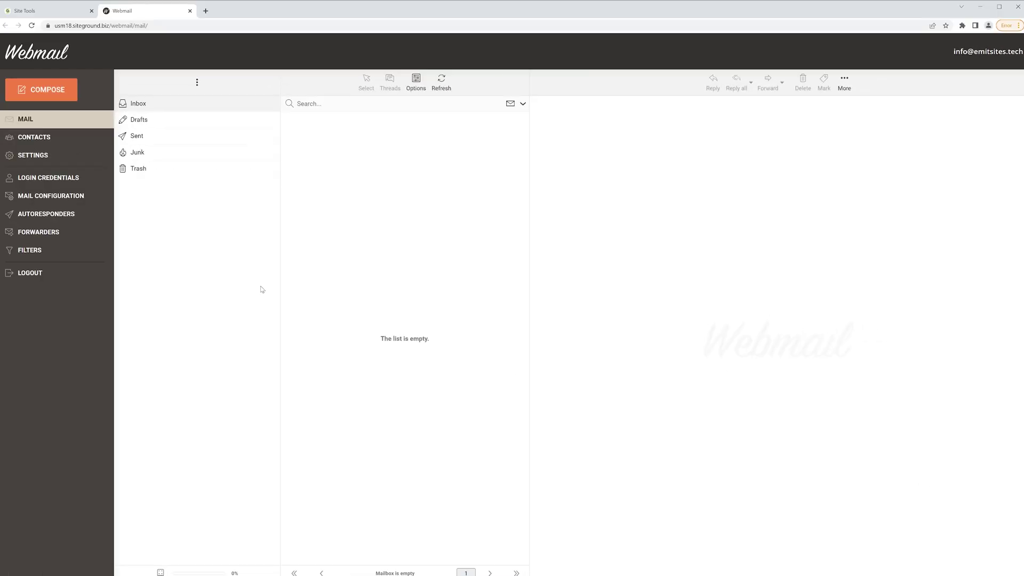
left_click(51, 17)
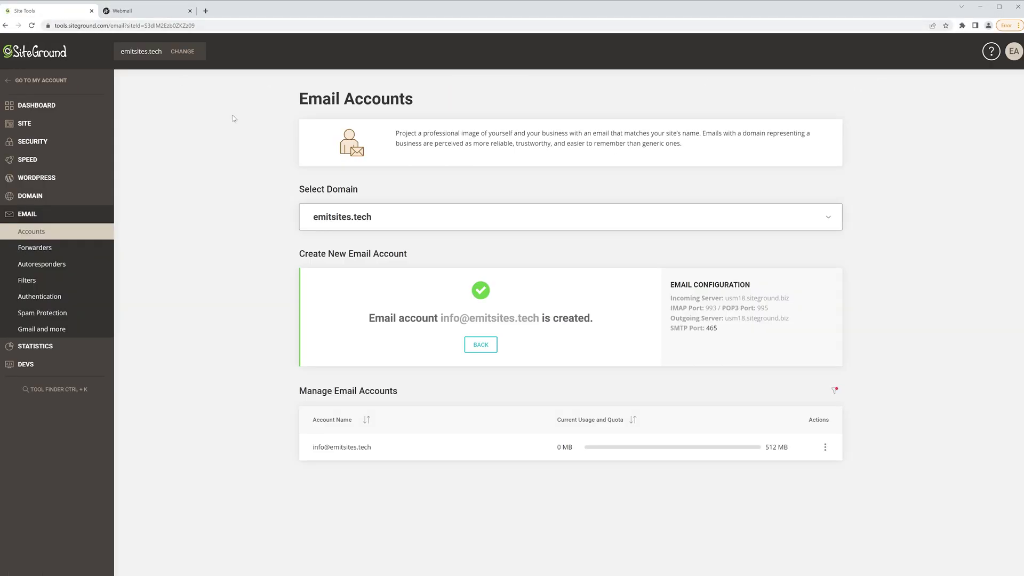
left_click(481, 344)
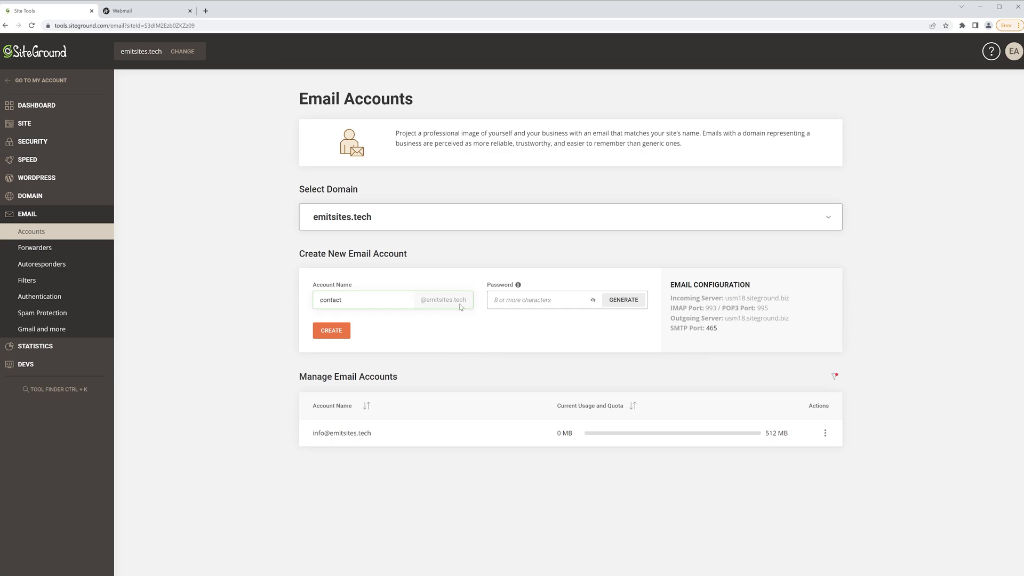
left_click(533, 300)
key("ctrl+v")
left_click(338, 331)
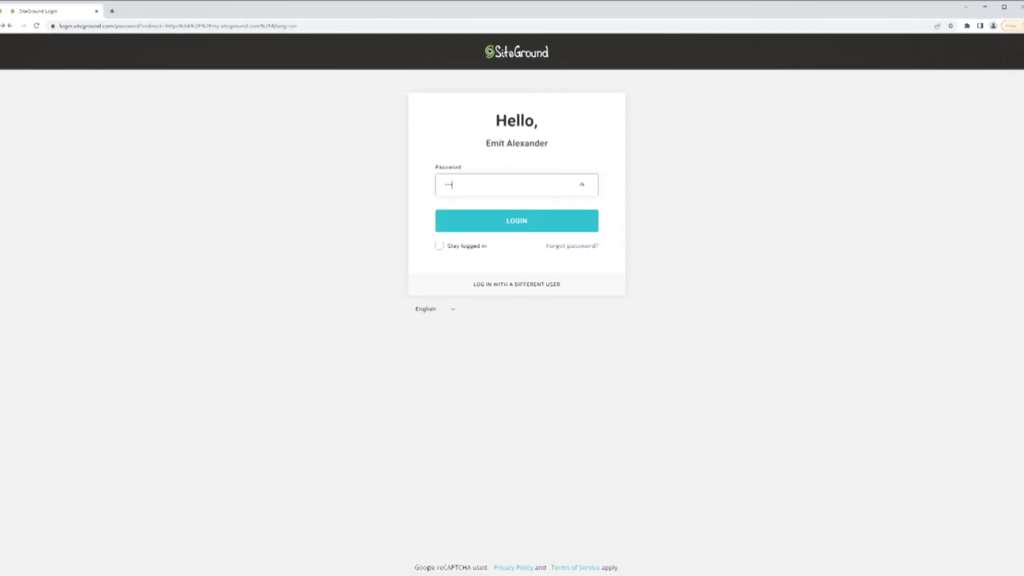
- Log back into SiteGround and return to emitsites.tech's Site Tools email accounts
type("•••••••")
left_click(513, 219)
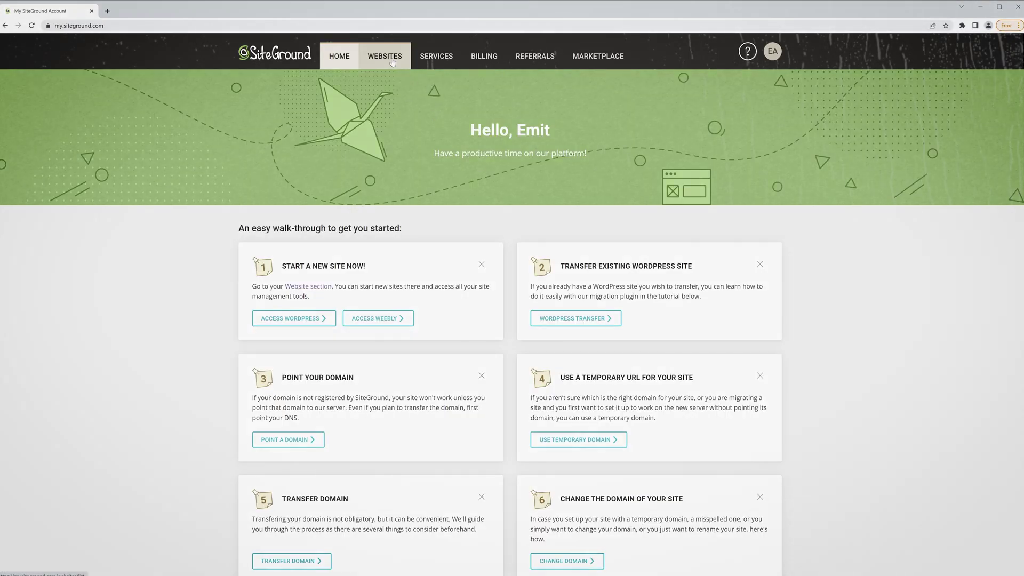
left_click(393, 62)
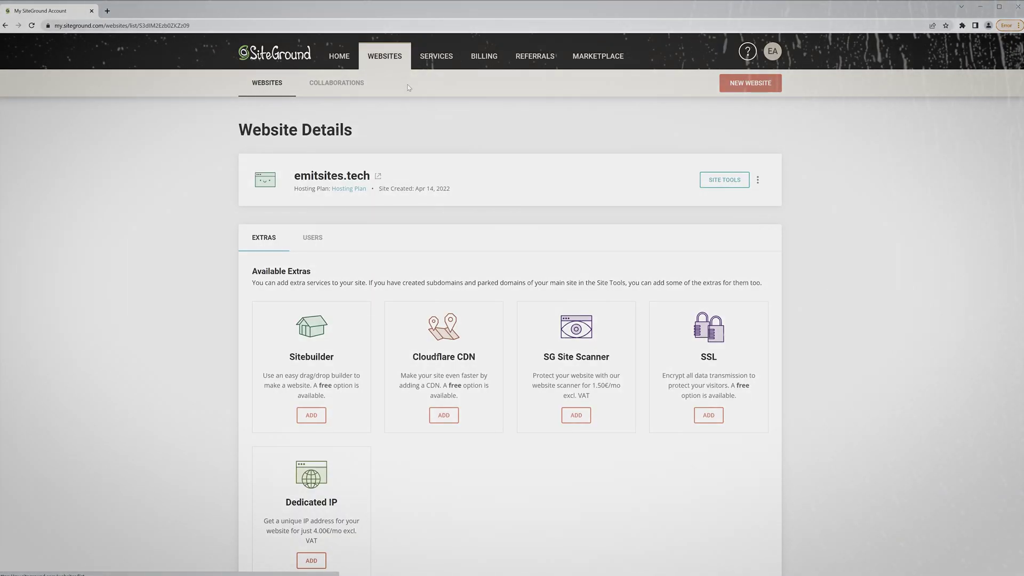
left_click(724, 180)
left_click(64, 213)
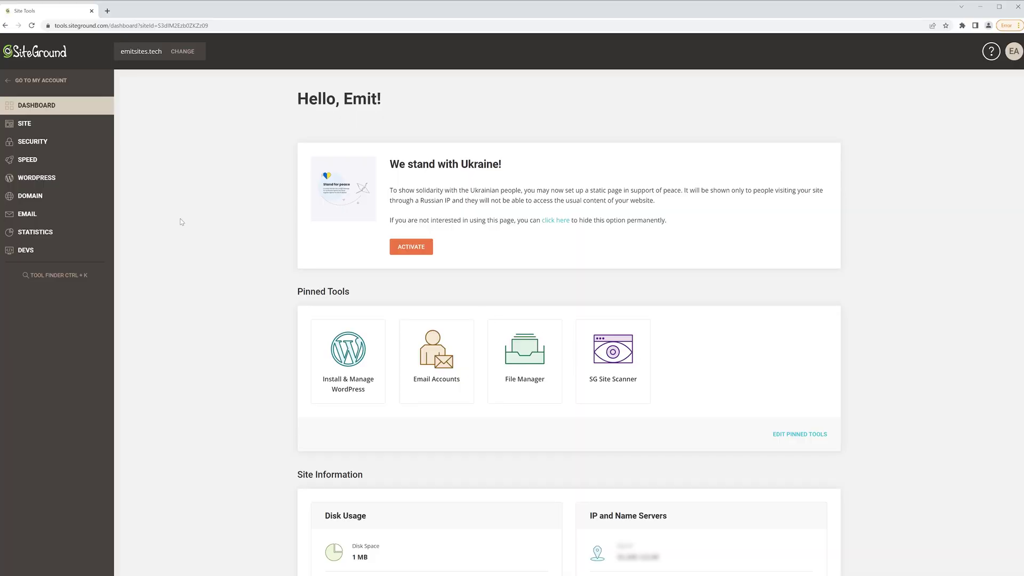
left_click(35, 214)
left_click(33, 232)
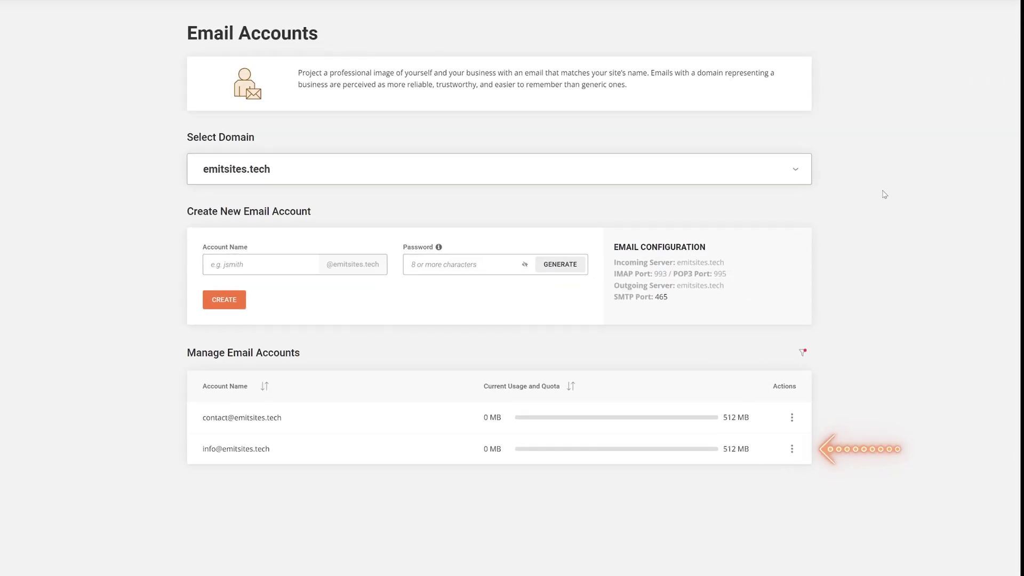
left_click(793, 449)
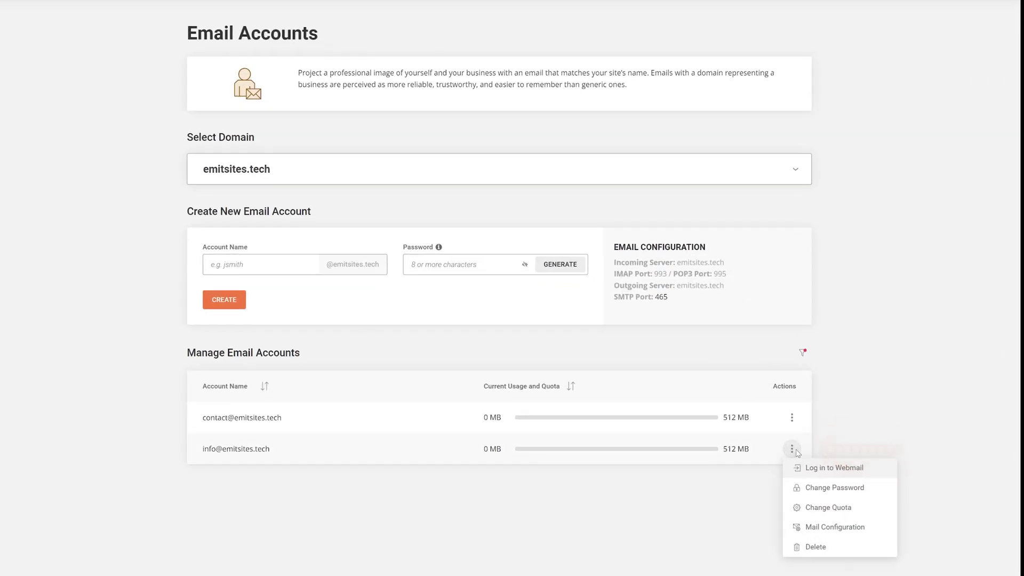
left_click(824, 527)
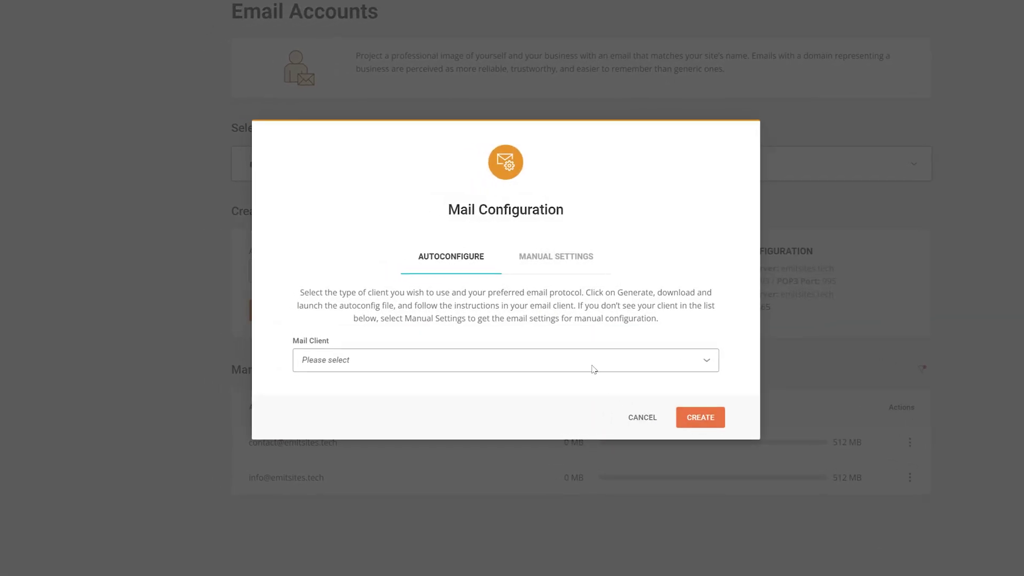
left_click(556, 258)
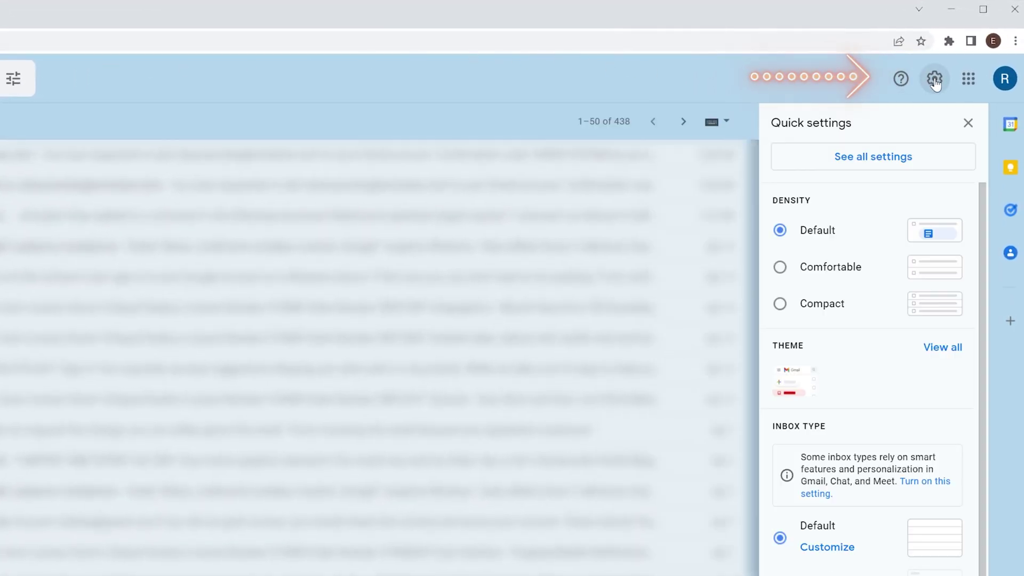
left_click(889, 158)
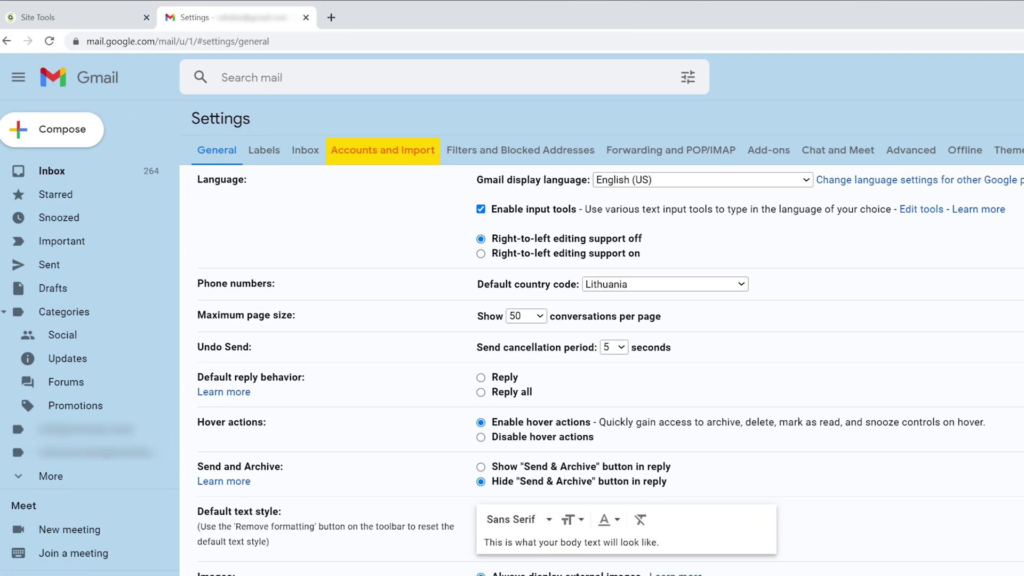
left_click(413, 156)
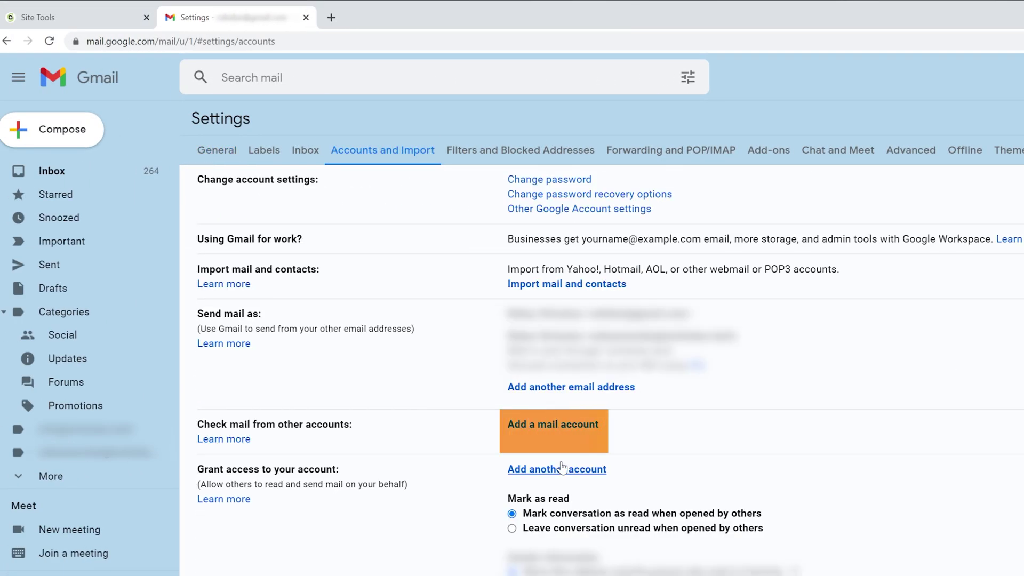
left_click(557, 434)
left_click_drag(208, 9, 955, 224)
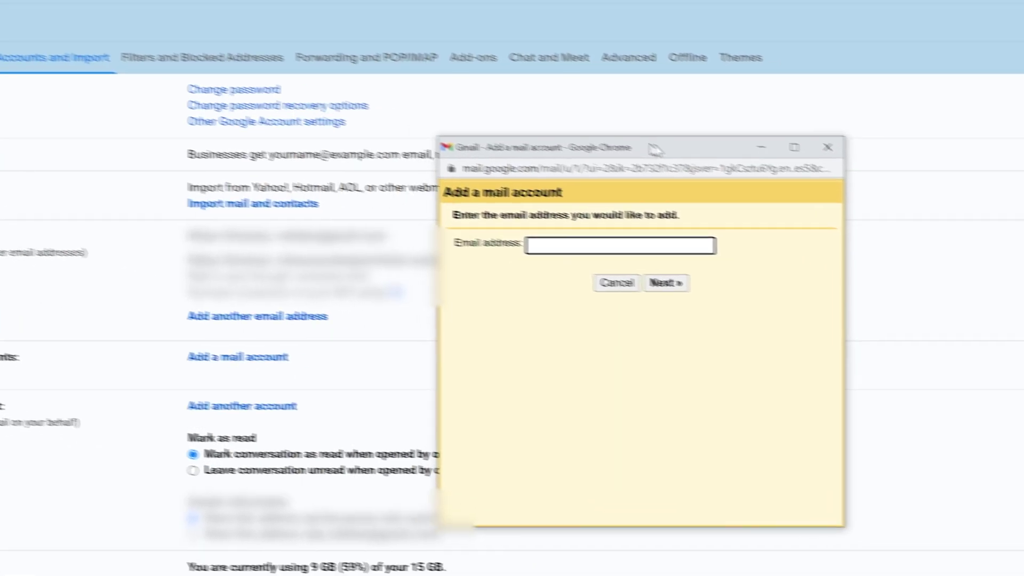
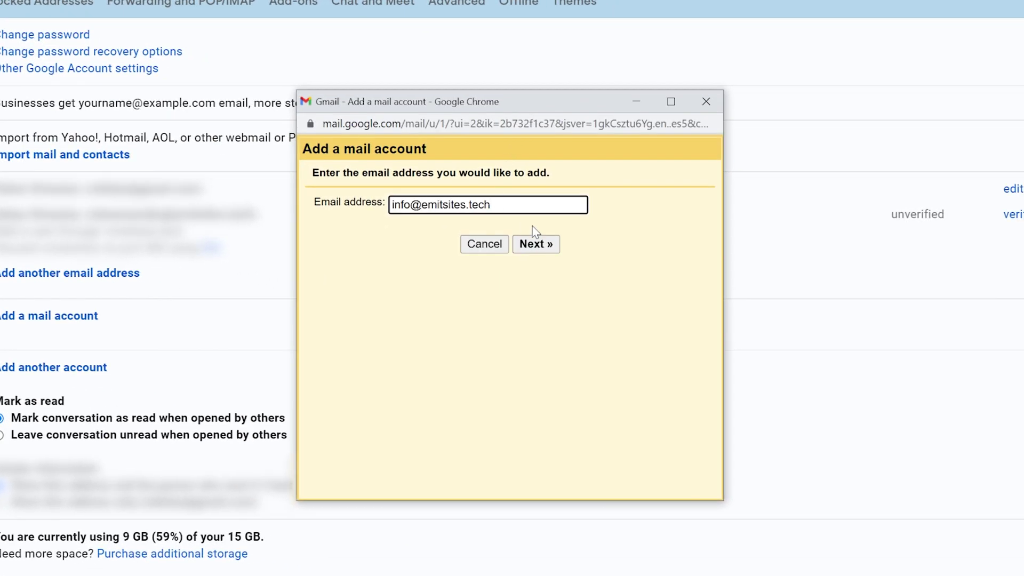
left_click(535, 243)
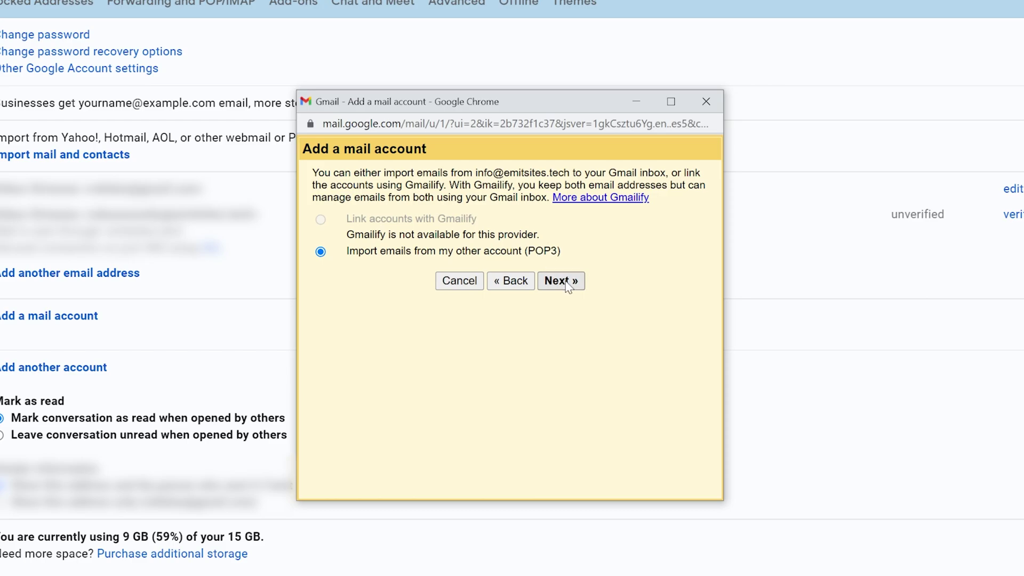
left_click(559, 283)
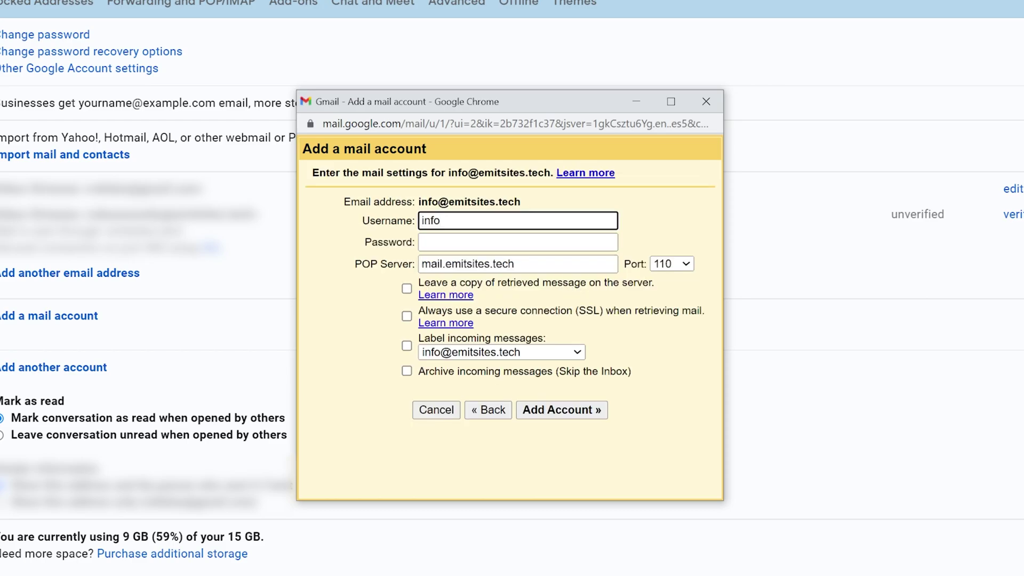
type("@emitsites.tech")
key("Tab")
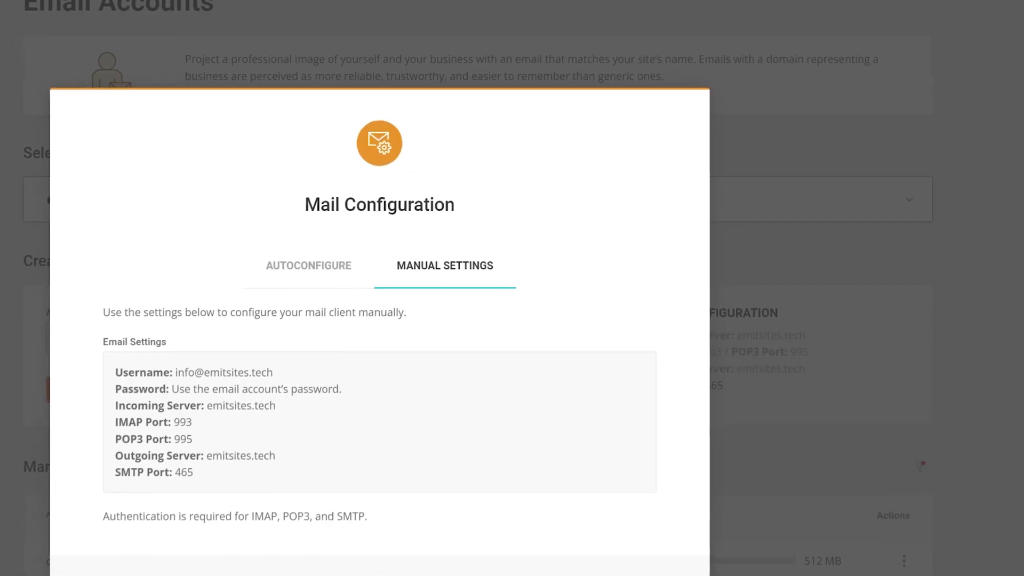
left_click_drag(465, 53, 609, 173)
key("Tab")
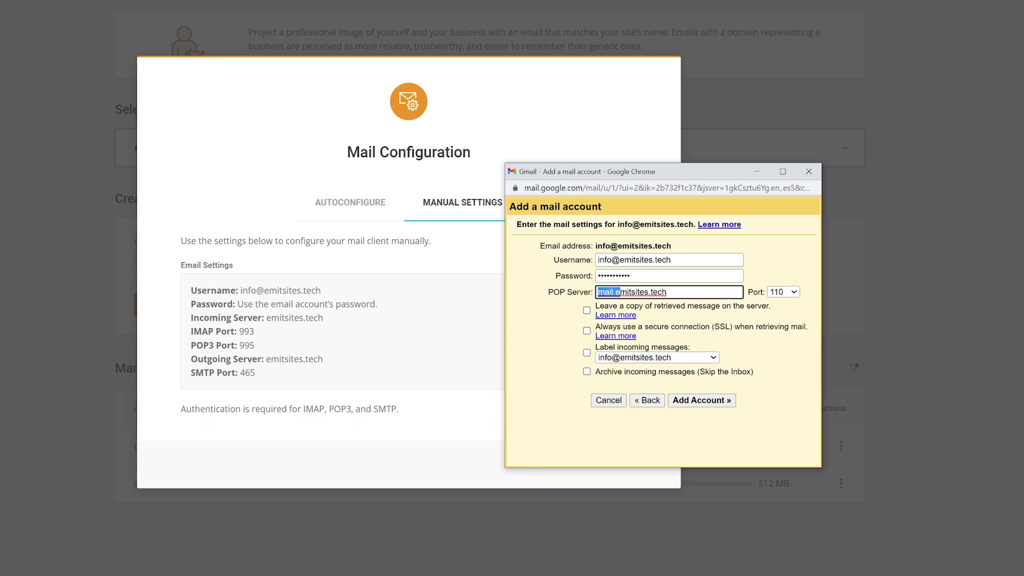
left_click(598, 292)
key("Delete")
key("Delete")
key("Delete")
key("Delete")
key("Delete")
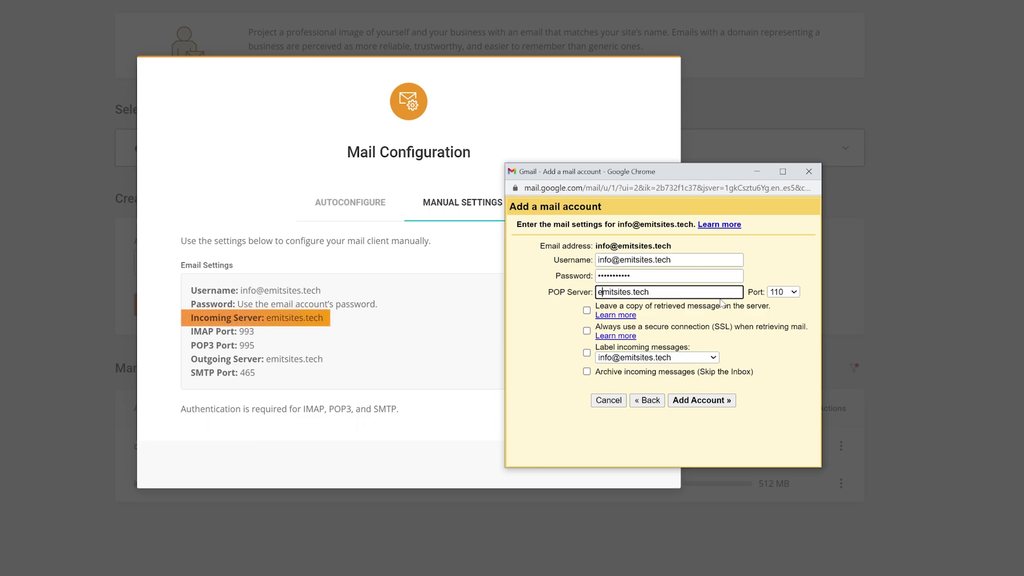
- Set POP port 995, enable leave-copy, SSL and labelling, and add the account
left_click(782, 291)
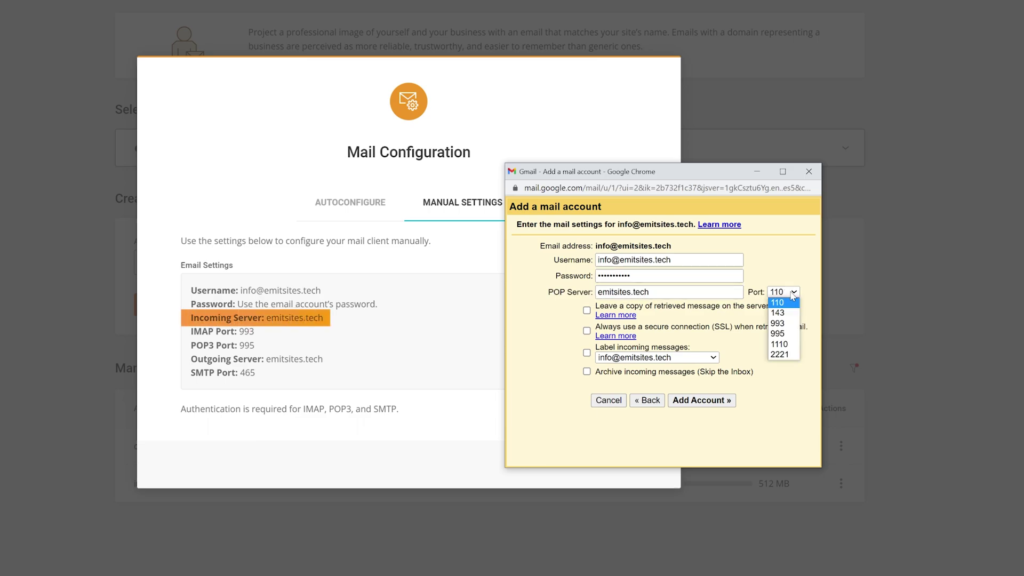
left_click(785, 335)
left_click(586, 310)
left_click(587, 331)
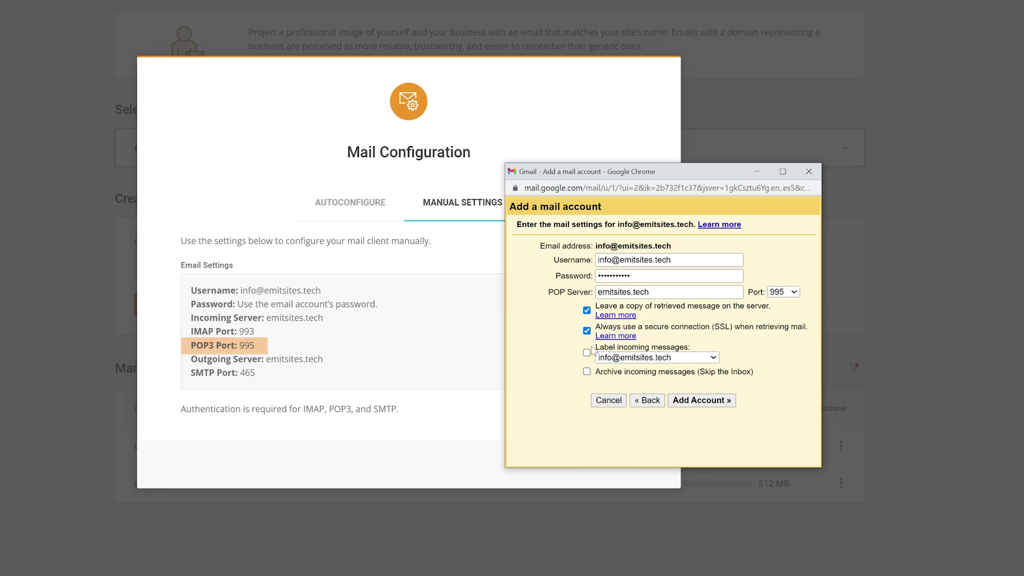
left_click(587, 353)
left_click(701, 400)
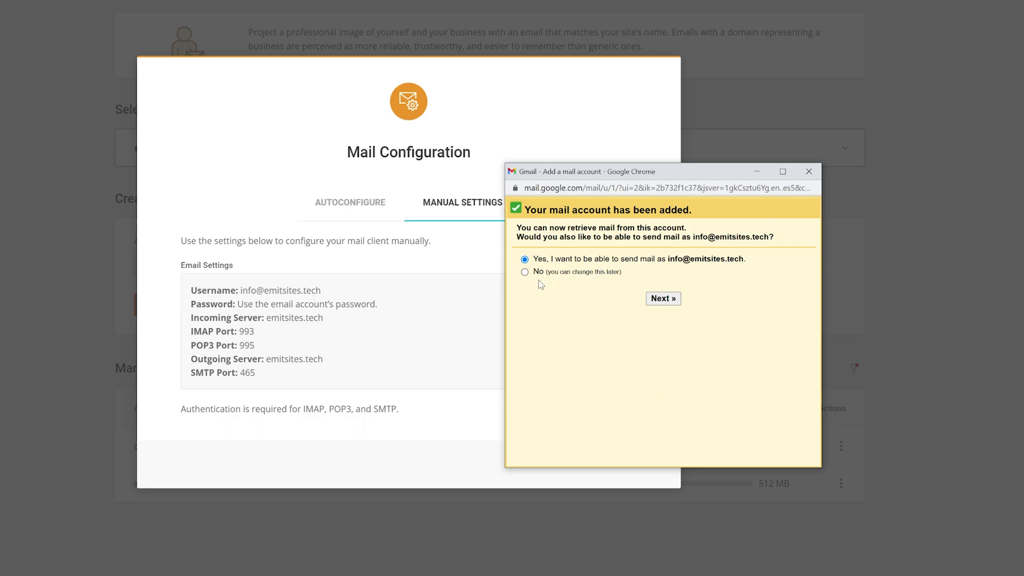
left_click(665, 299)
type("mit Alexander")
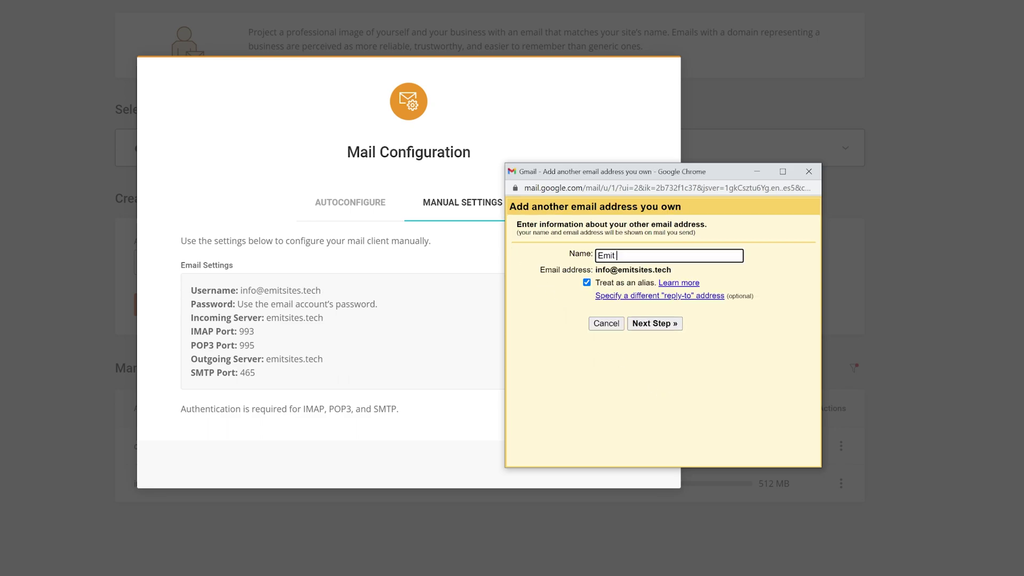
left_click(655, 324)
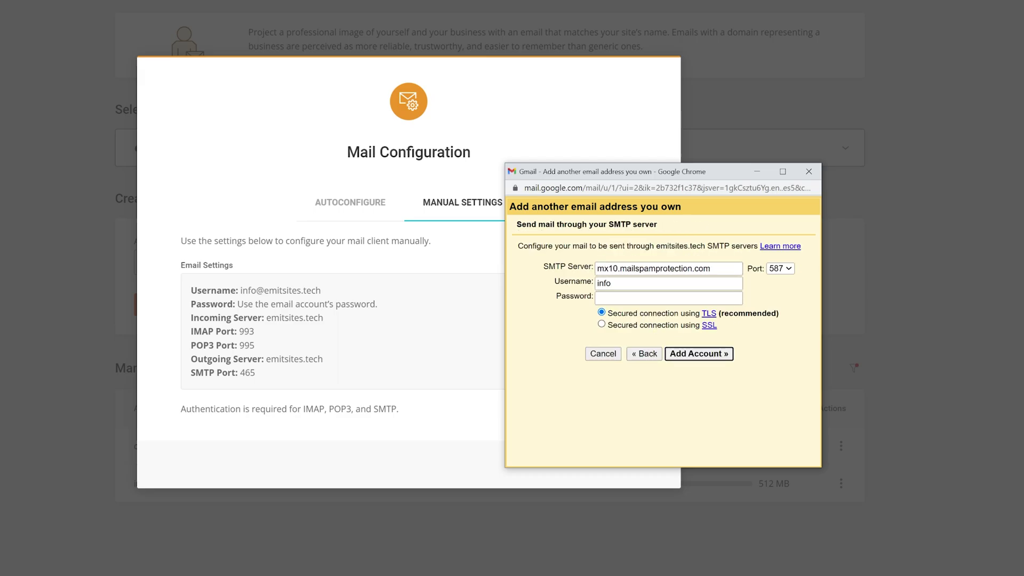
- Set SMTP server emitsites.tech, full username, password and port 465, then add the account
type("emit")
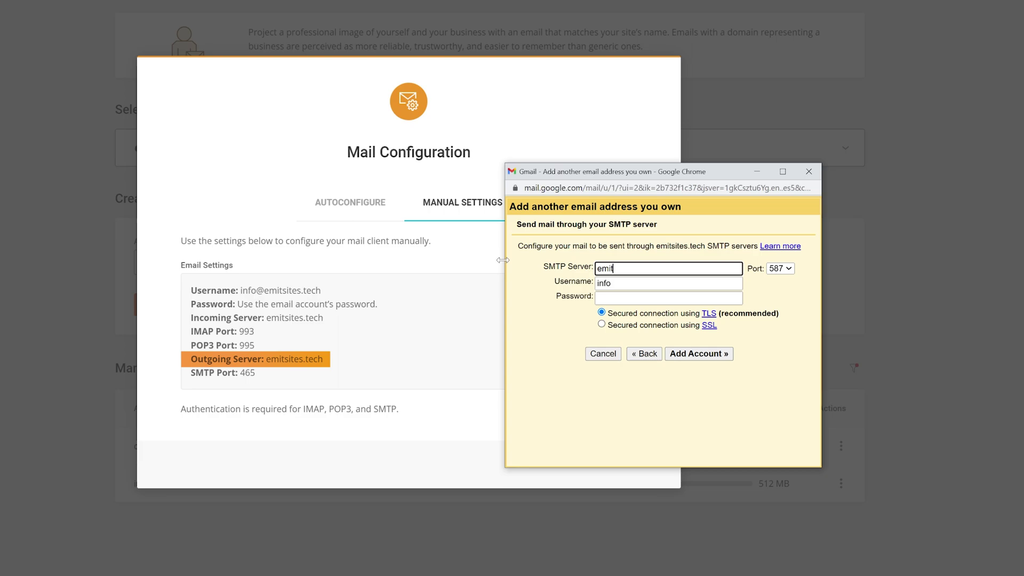
type("sites.tech")
key("ctrl+a")
key("Tab")
type("@emitsites.tech")
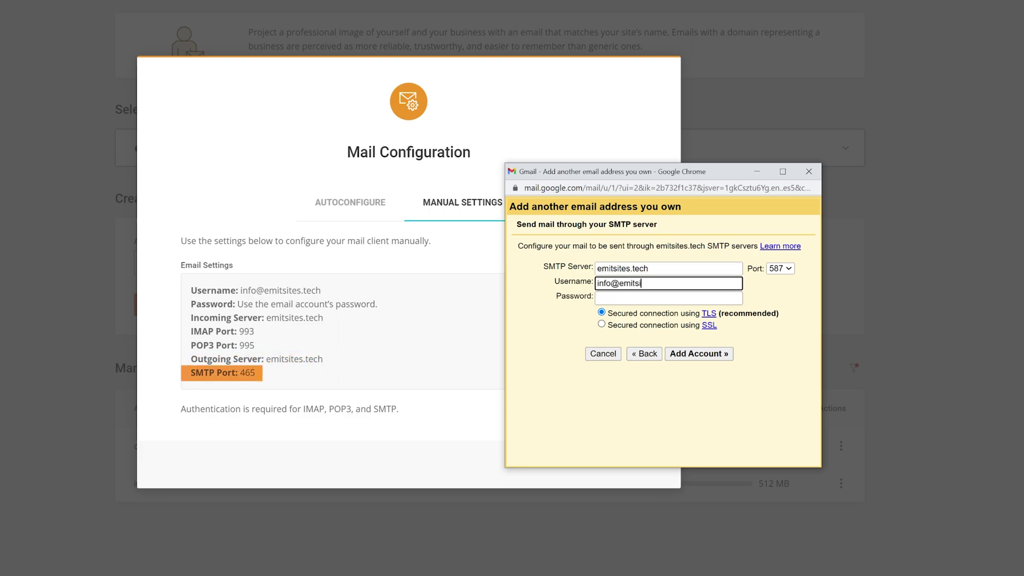
key("Tab")
type("•••••••••")
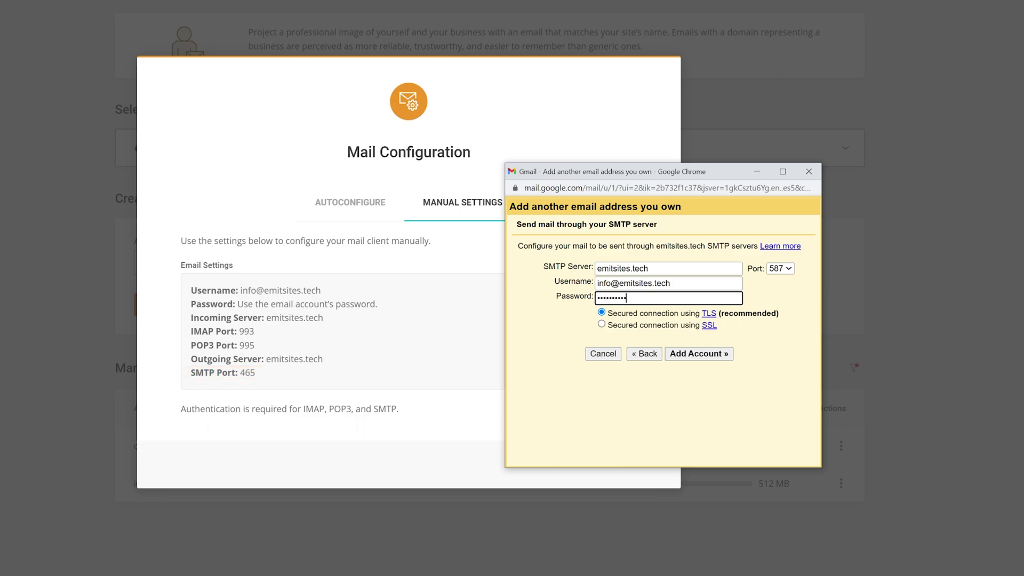
left_click(780, 268)
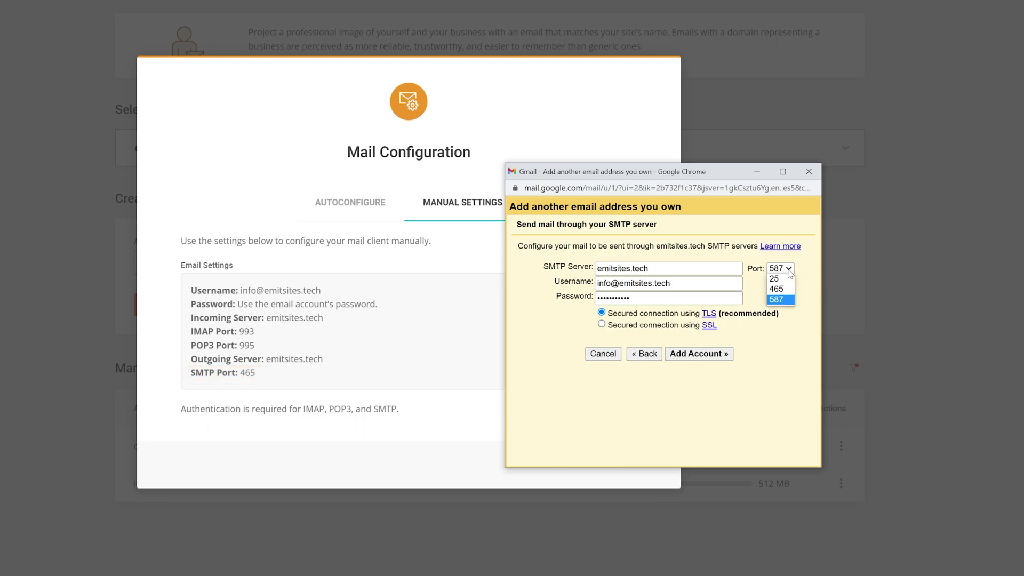
left_click(779, 290)
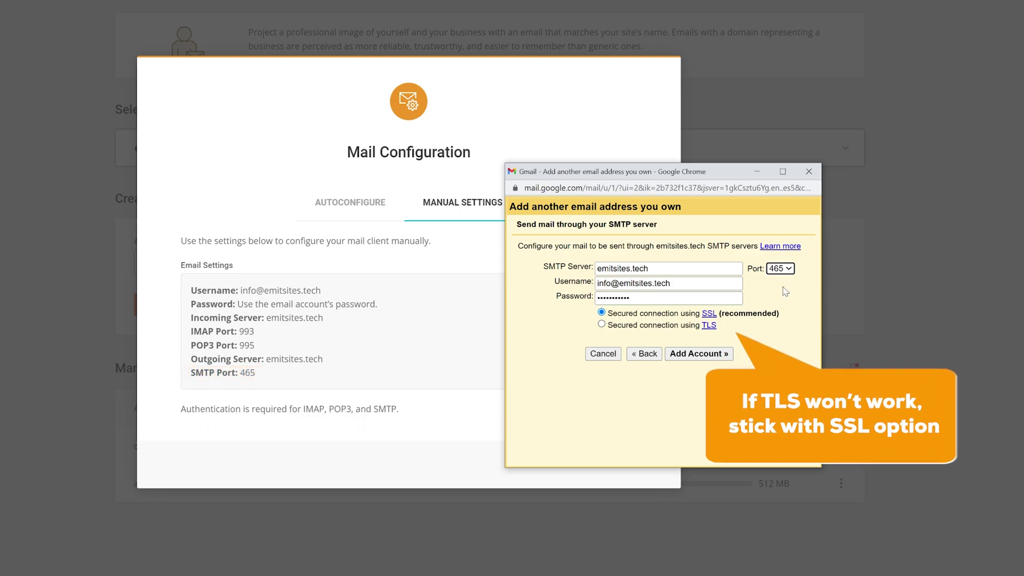
left_click(695, 352)
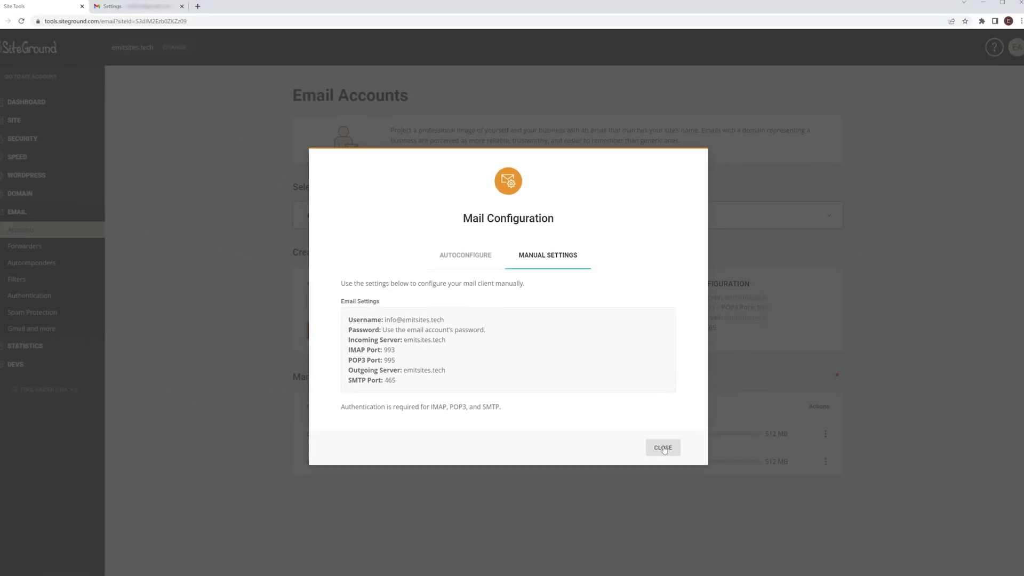
- Open the info@ mailbox in Webmail and follow the link in Gmail's confirmation email
left_click(619, 466)
left_click(841, 483)
left_click(859, 479)
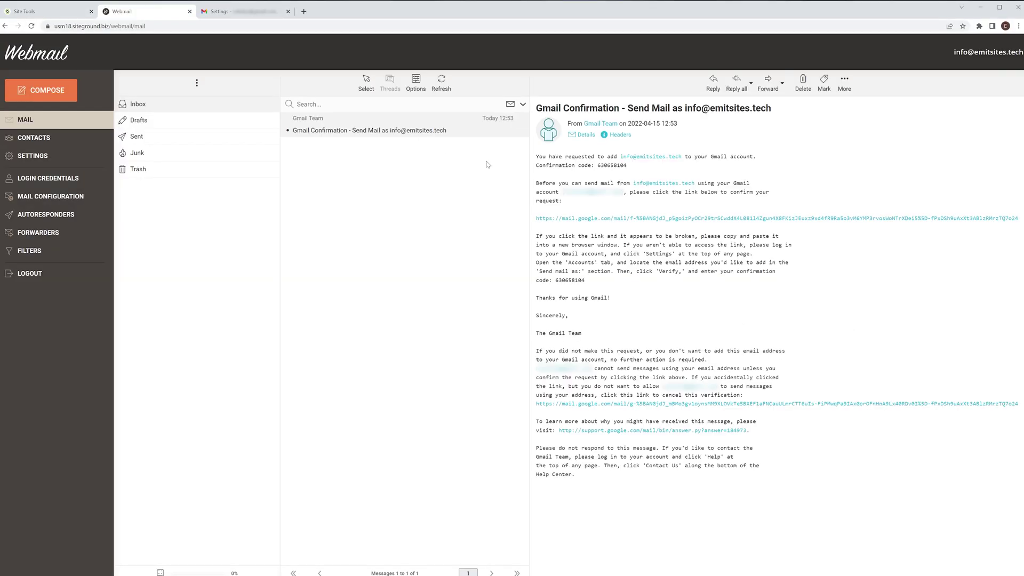
left_click(578, 219)
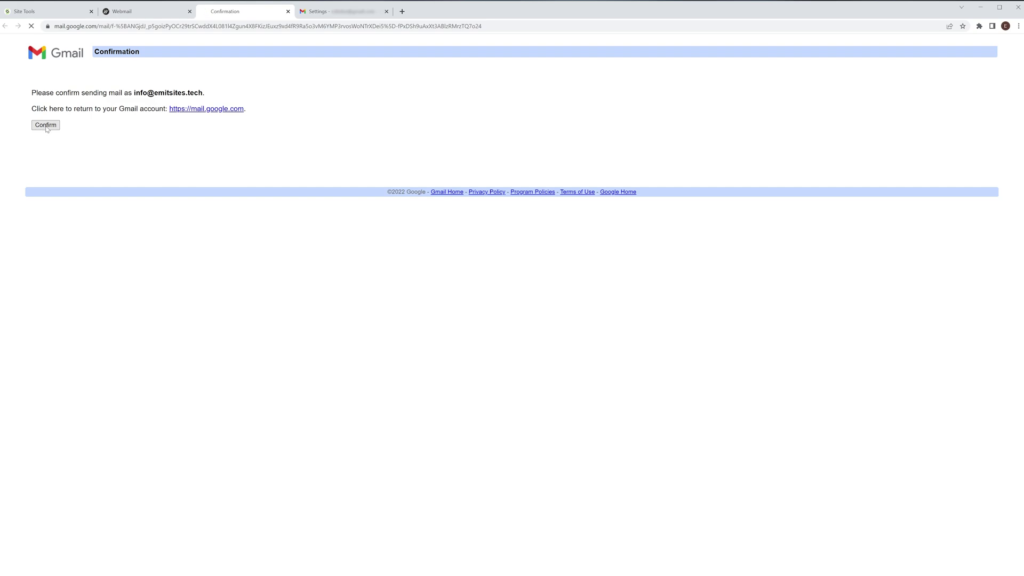
- Back in Gmail, compose a new message and pick the newly confirmed domain address as its From sender
left_click(327, 12)
left_click(38, 80)
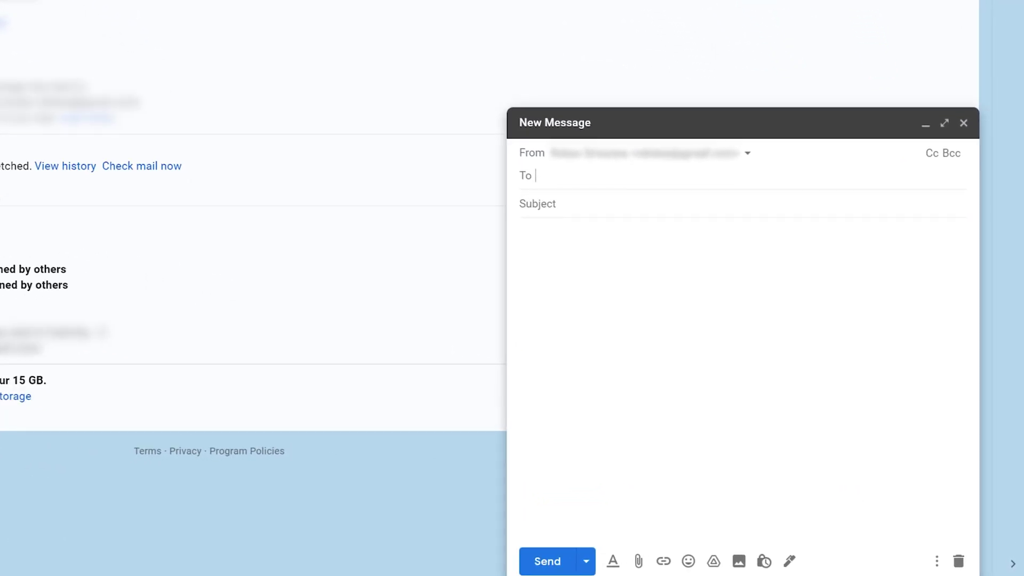
left_click(863, 297)
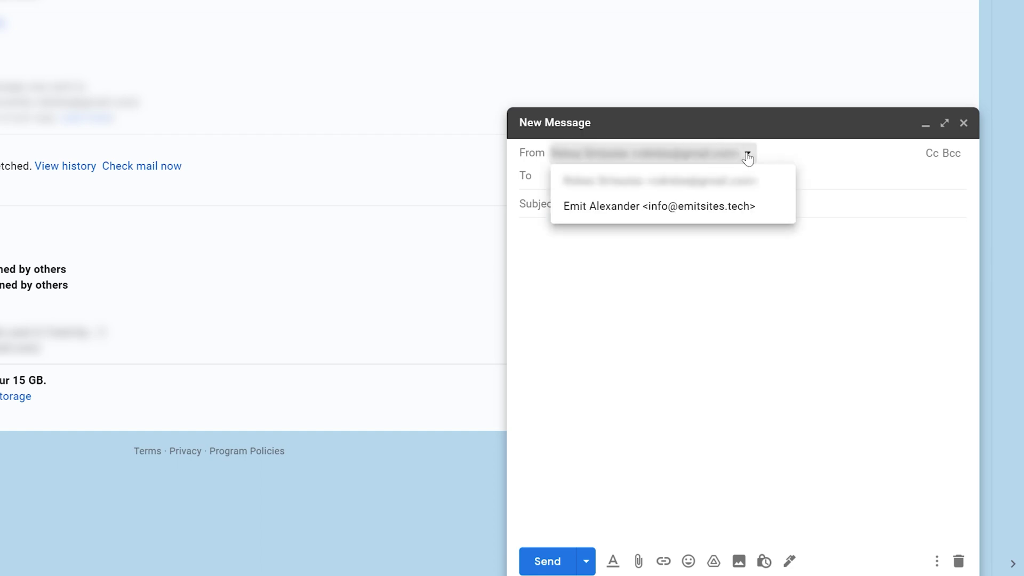
left_click(618, 212)
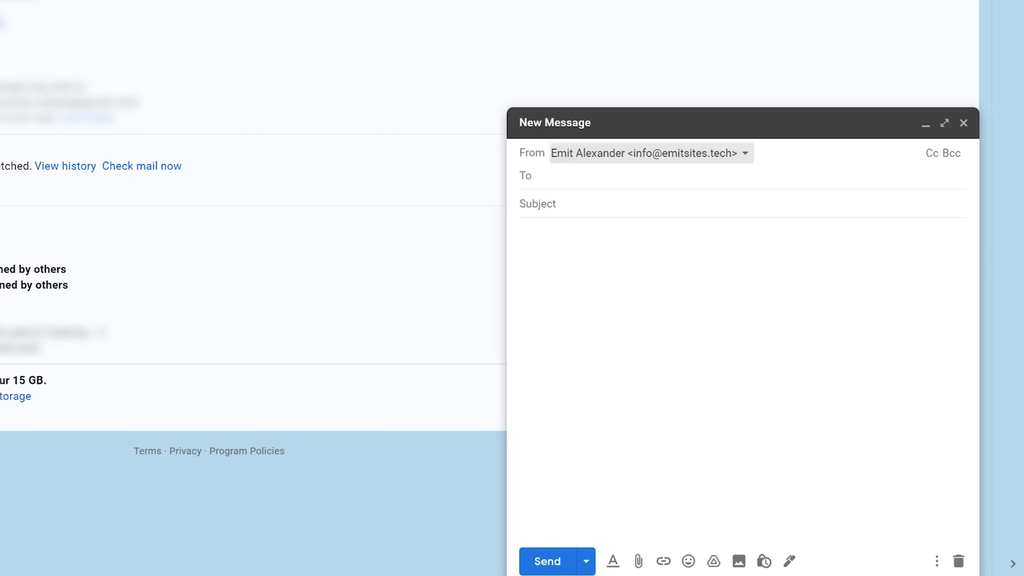